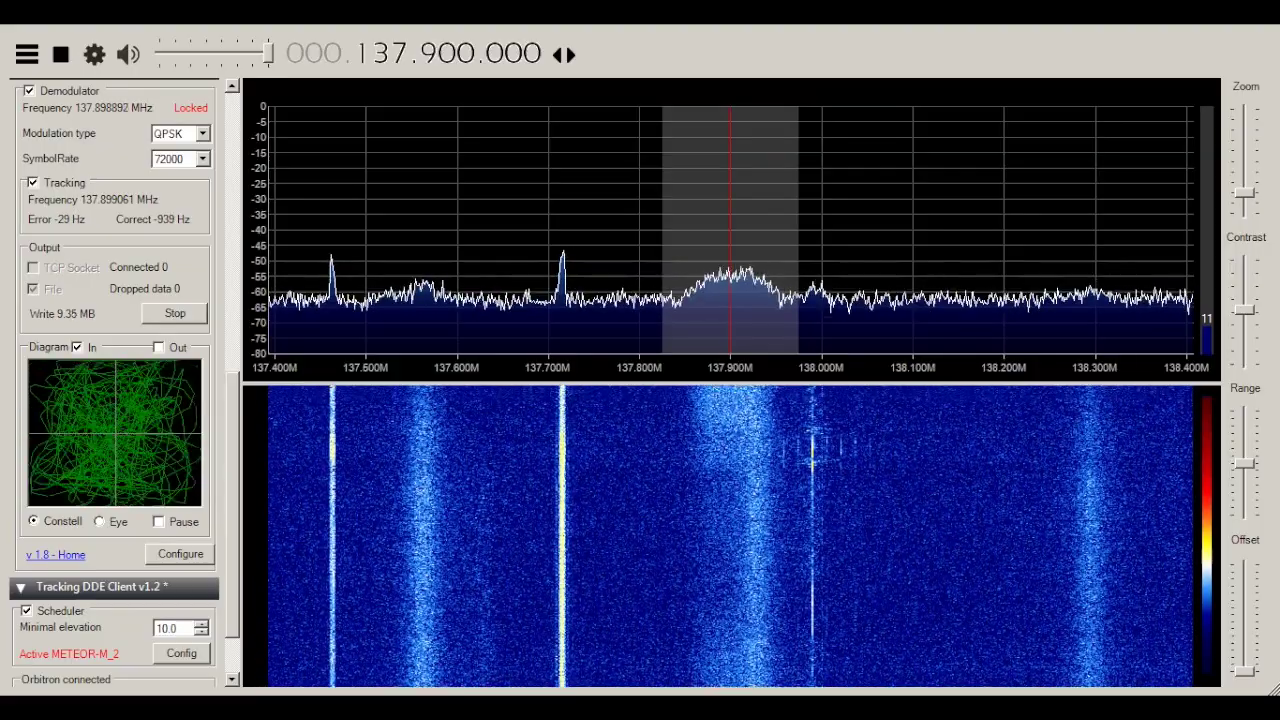
- Scroll up to show the Recording panel options on the stopped receiver near 137.9 MHz
scroll(115, 380, "up", 1)
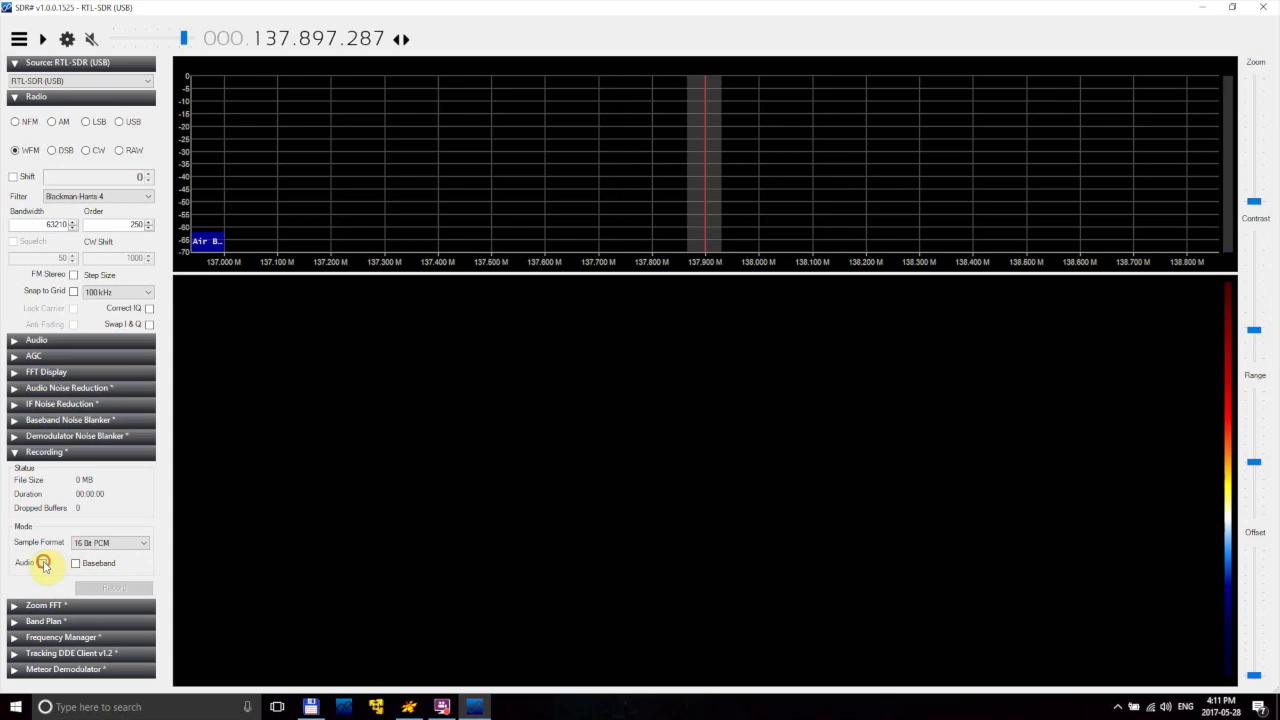
- Record baseband instead of audio and narrow the receive bandwidth by dragging the passband edge
left_click(42, 563)
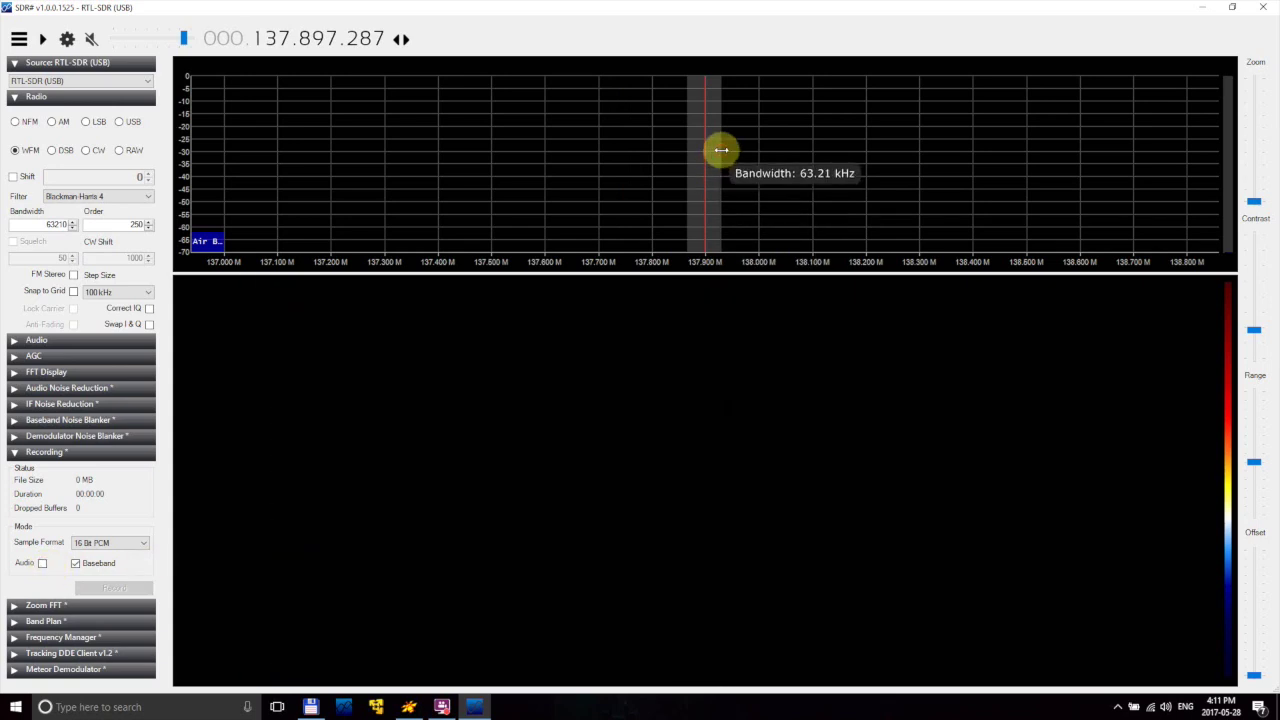
mouse_move(721, 149)
left_mouse_down()
mouse_move(740, 148)
mouse_move(722, 152)
left_mouse_up()
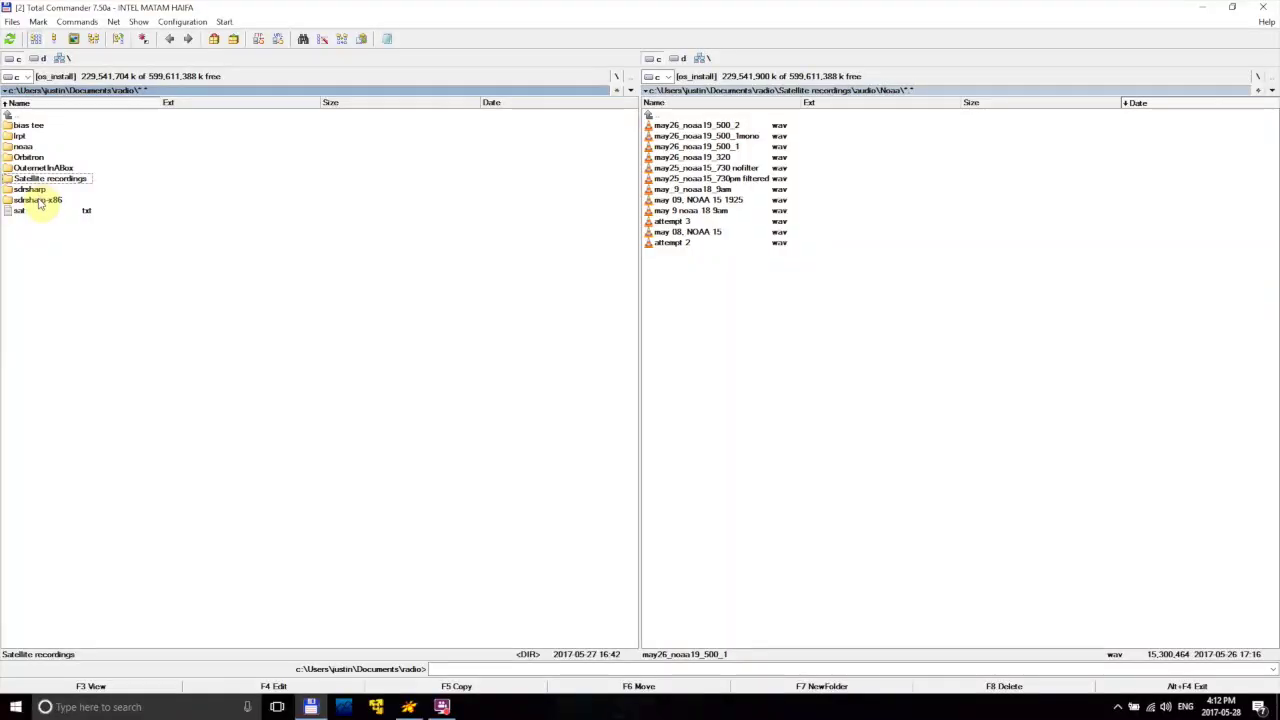
- Rename the may26_noaa19_500_1 recording in sdrsharp-x86 to May26_NOA19_1700_1
double_click(40, 200)
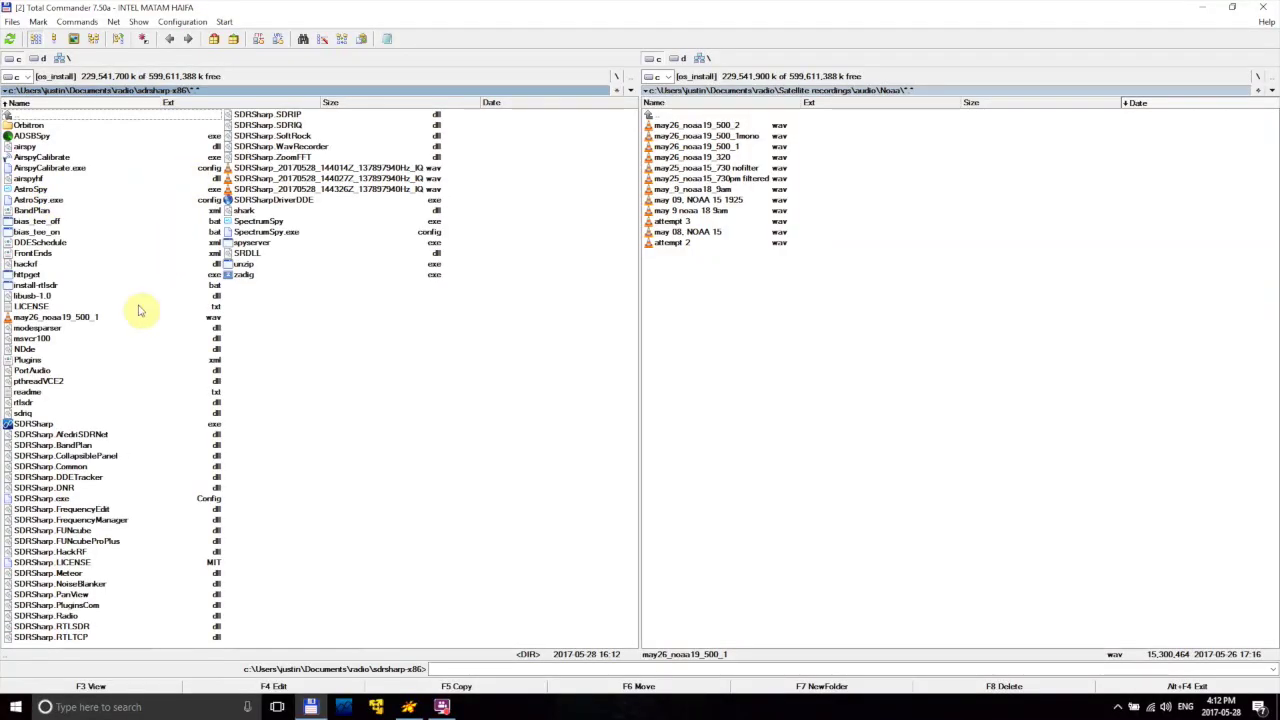
right_click(105, 318)
left_click(166, 617)
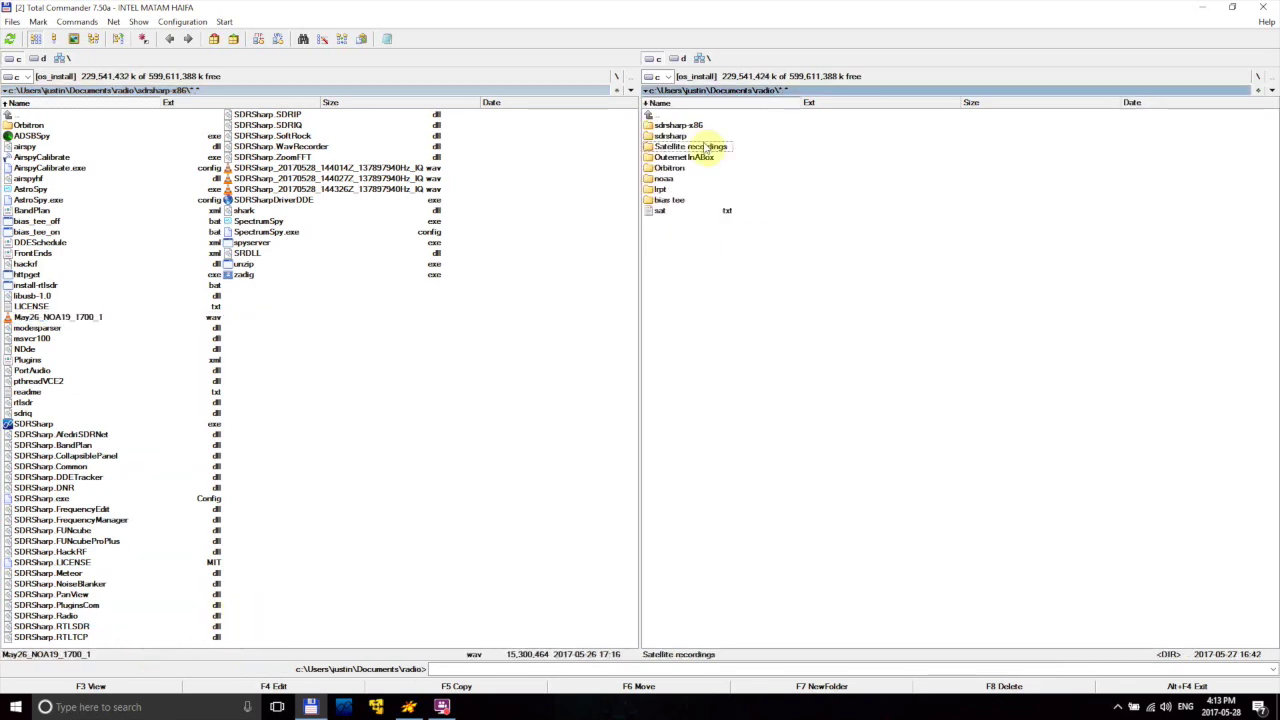
- Copy the renamed recording into the Satellite recordings Noaa folder
double_click(700, 143)
double_click(700, 140)
key("Tab")
key("F6")
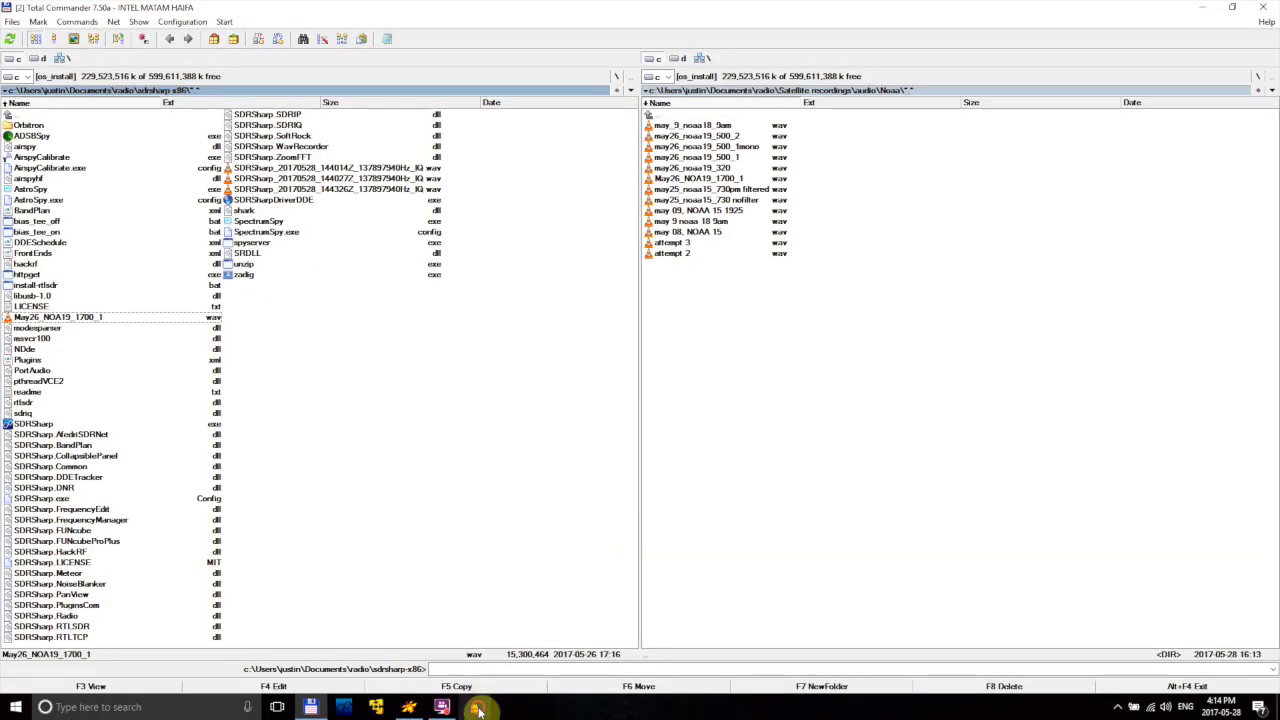
- Launch Audacity and open the May26_NOAA19_1700_1 recording from the NOAA folder
left_click(478, 708)
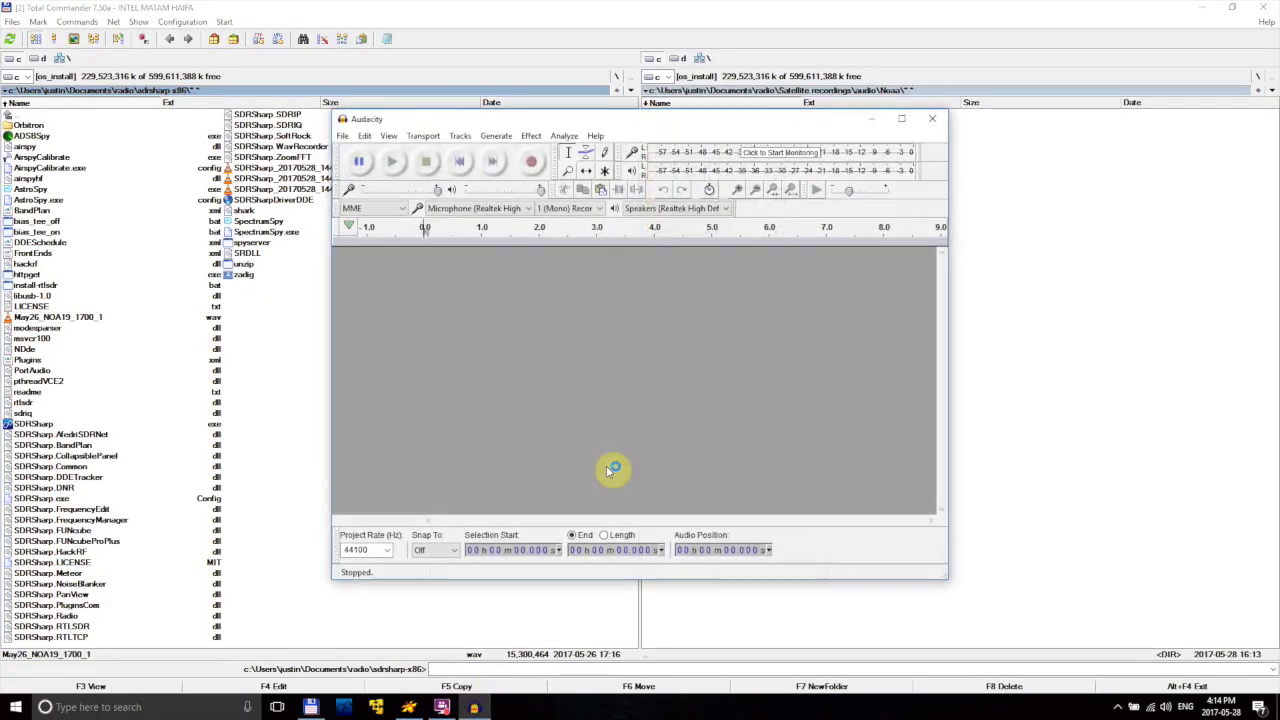
left_click(345, 137)
left_click(366, 166)
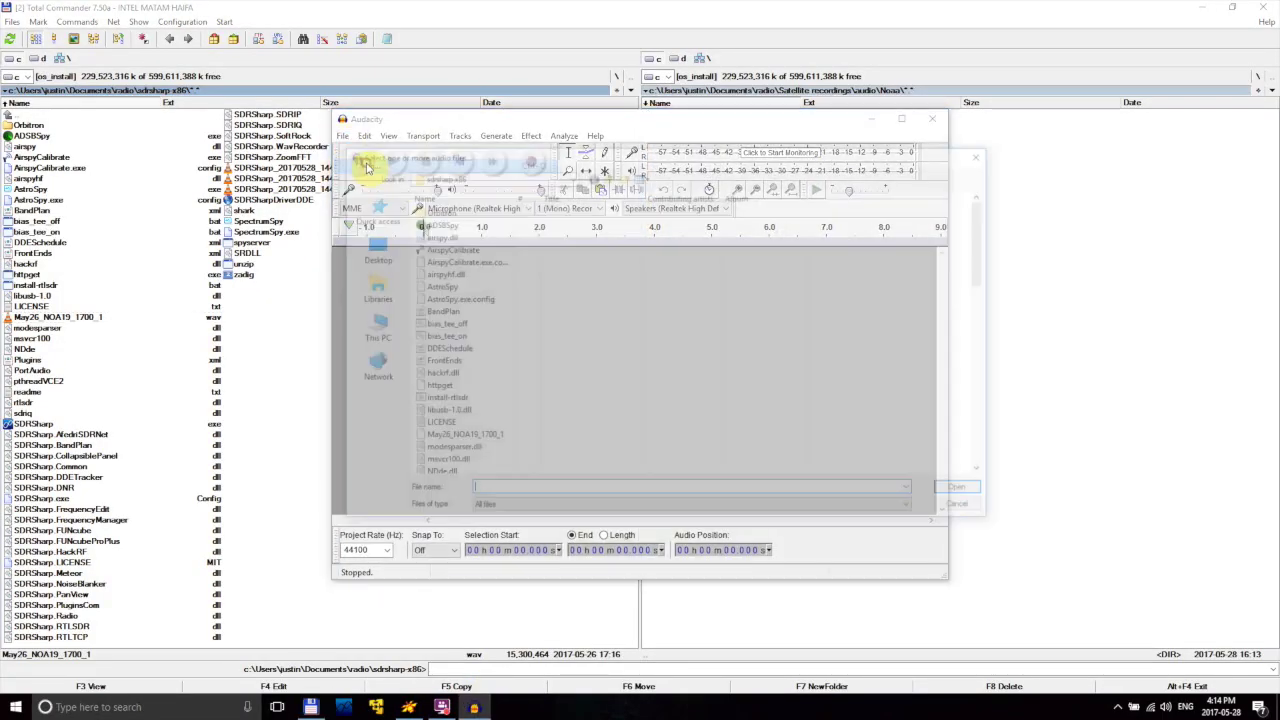
left_click(490, 175)
left_click(508, 283)
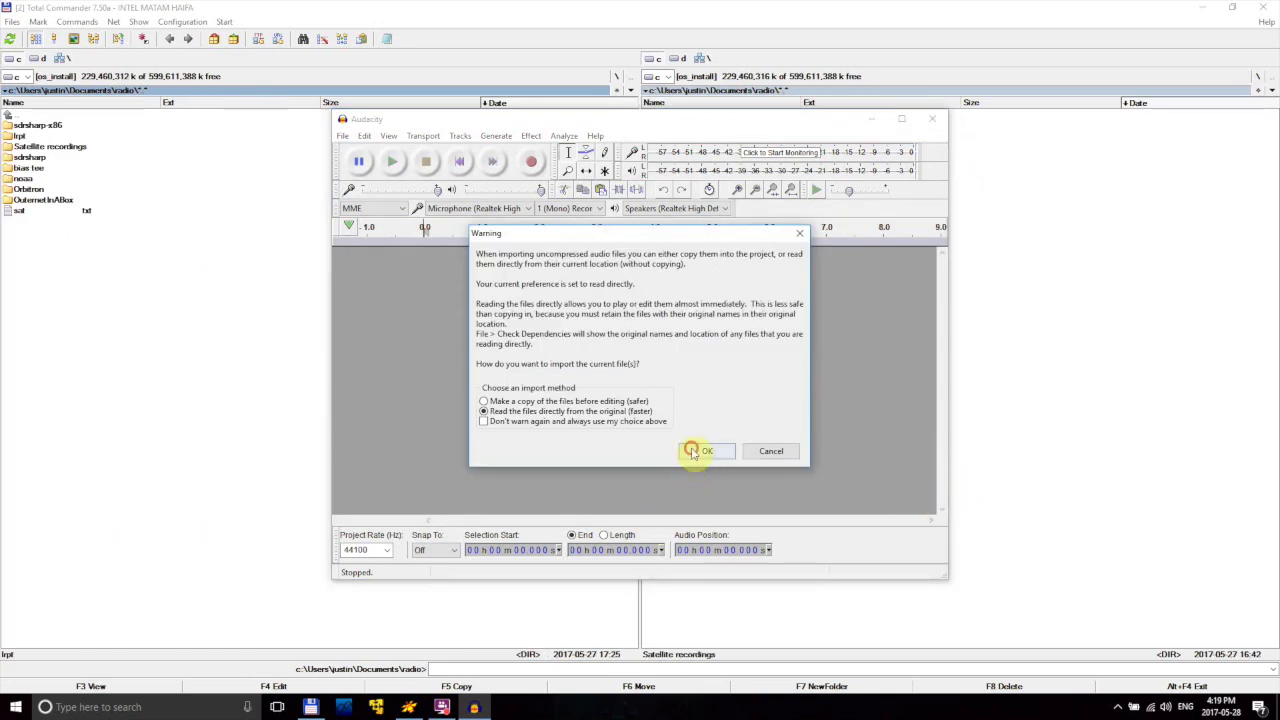
left_click(700, 451)
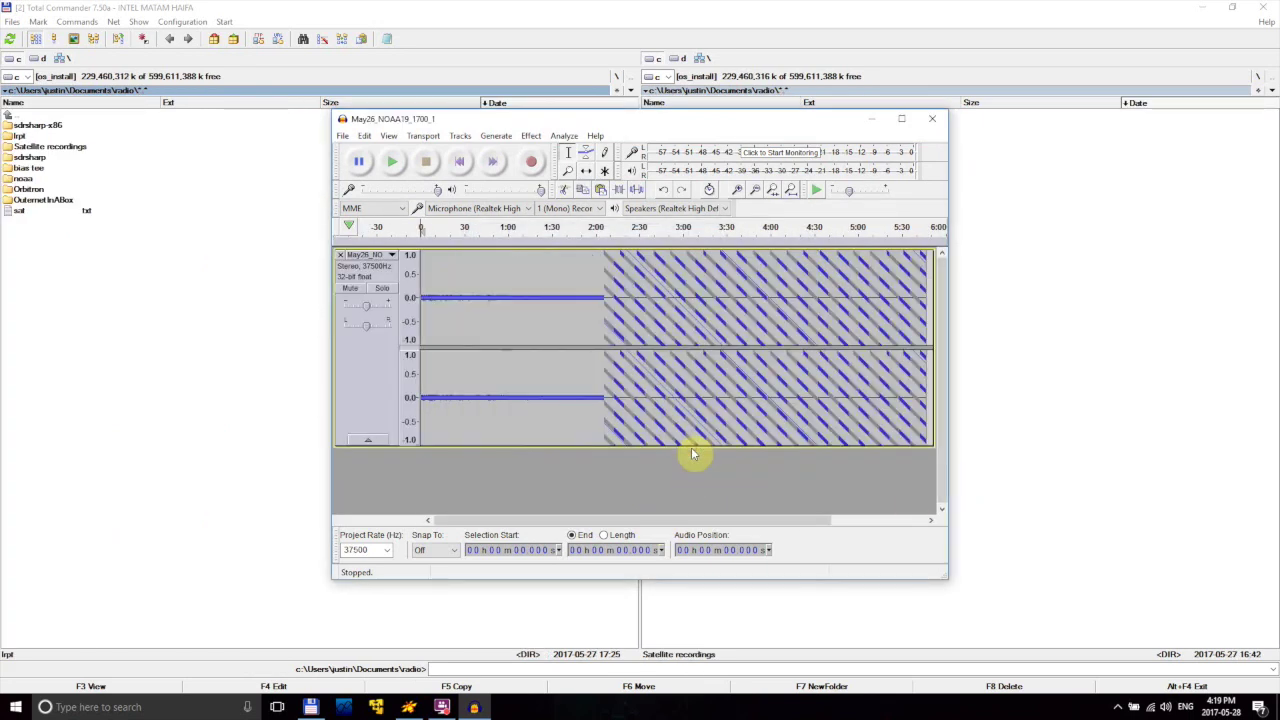
- Set the project rate to 11025 Hz and resample the track to 11025 Hz
left_click(388, 550)
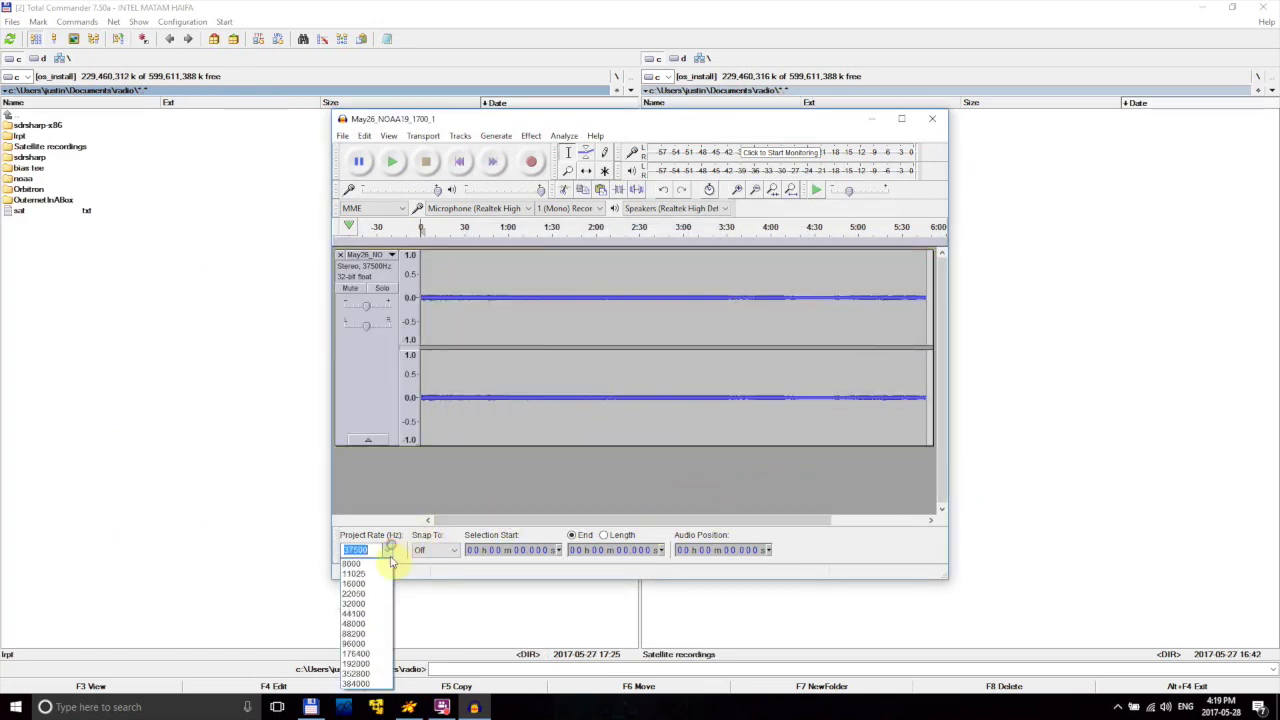
left_click(386, 575)
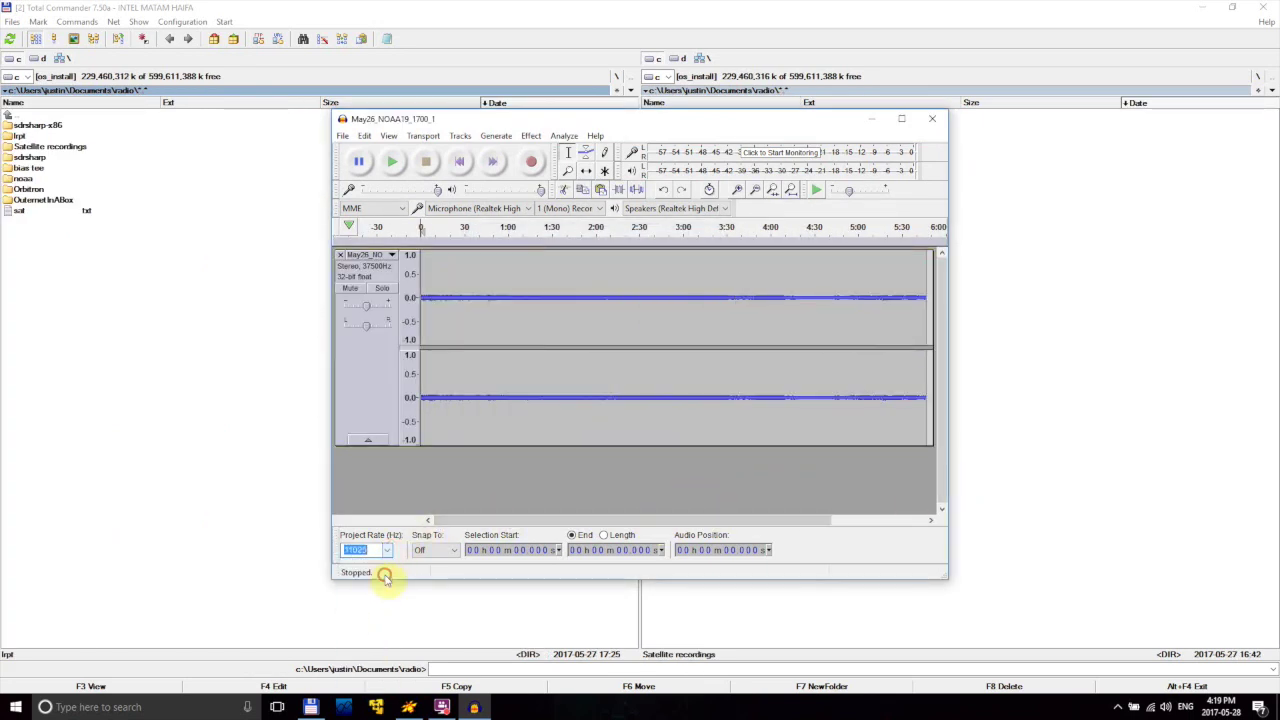
left_click(462, 136)
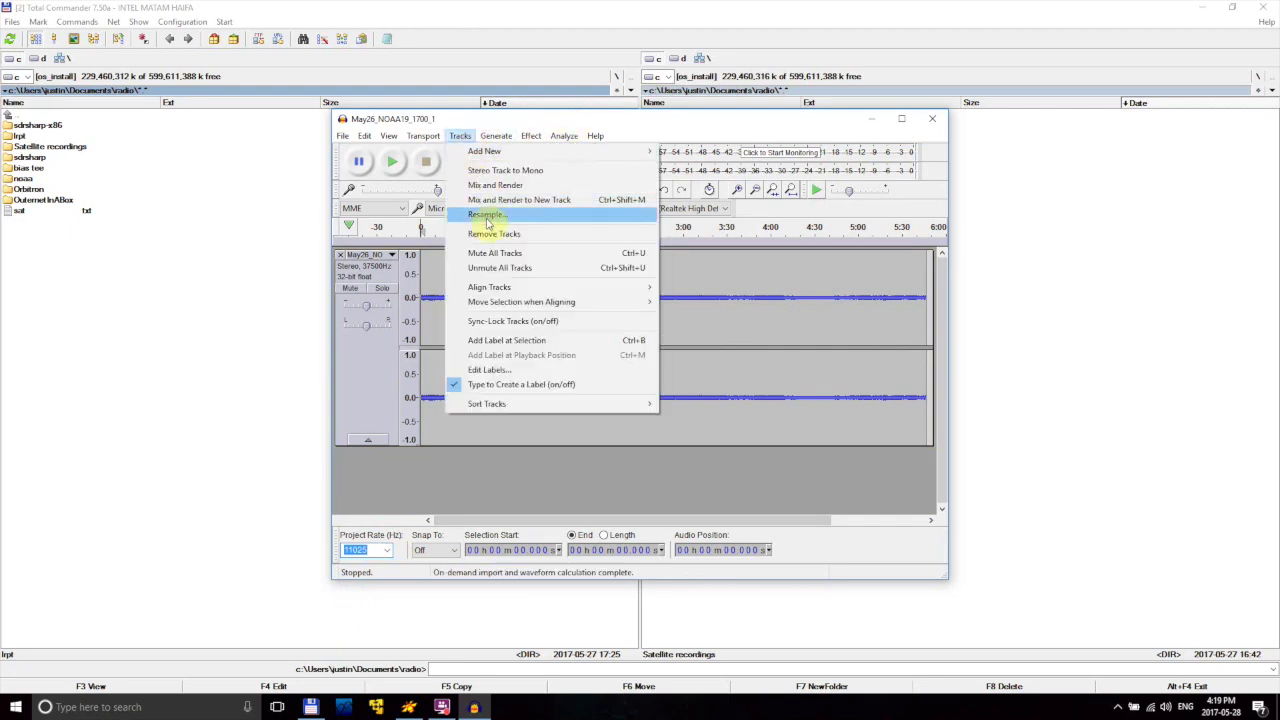
left_click(486, 216)
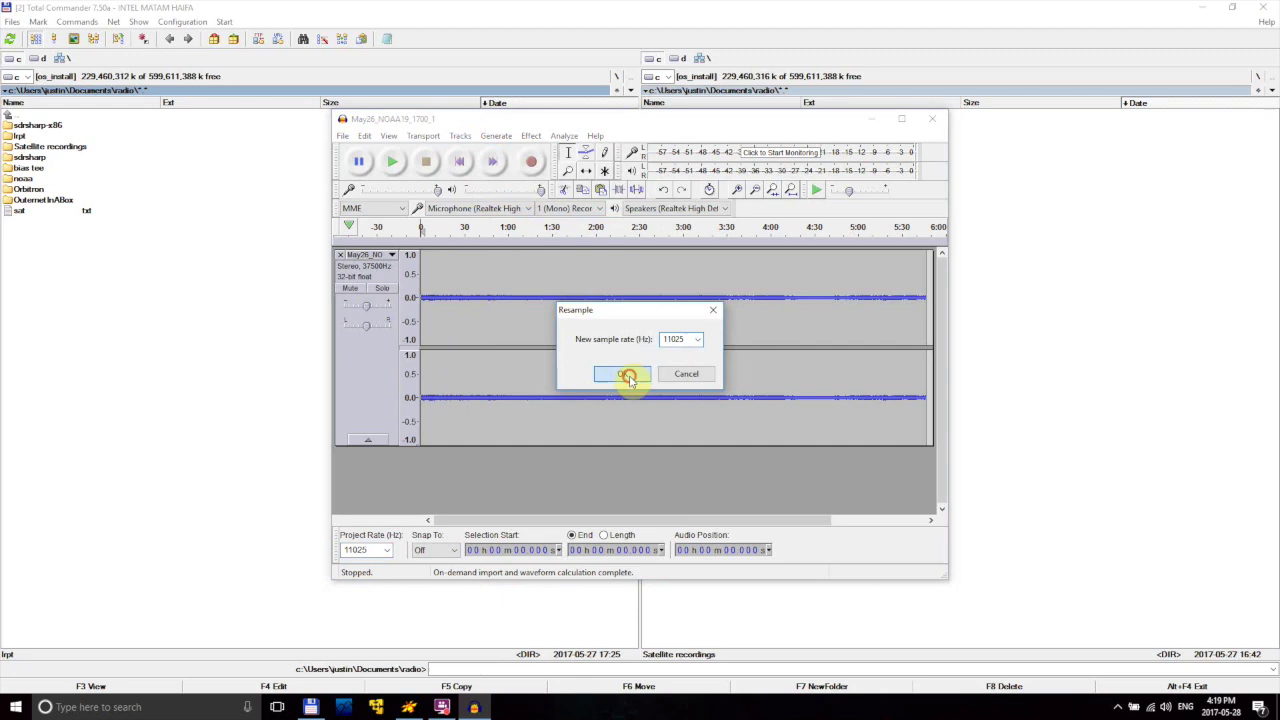
left_click(627, 376)
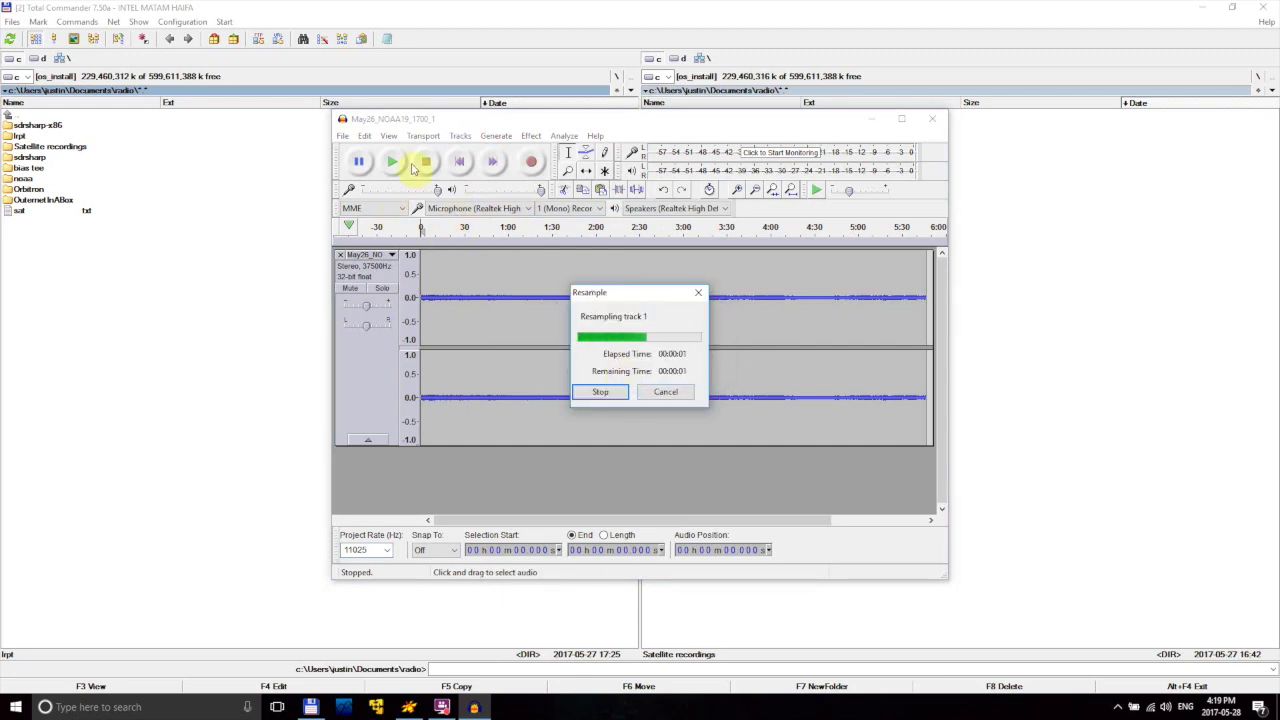
- Save the resampled audio from Audacity and start opening an audio file in WXtoImg
left_click(343, 137)
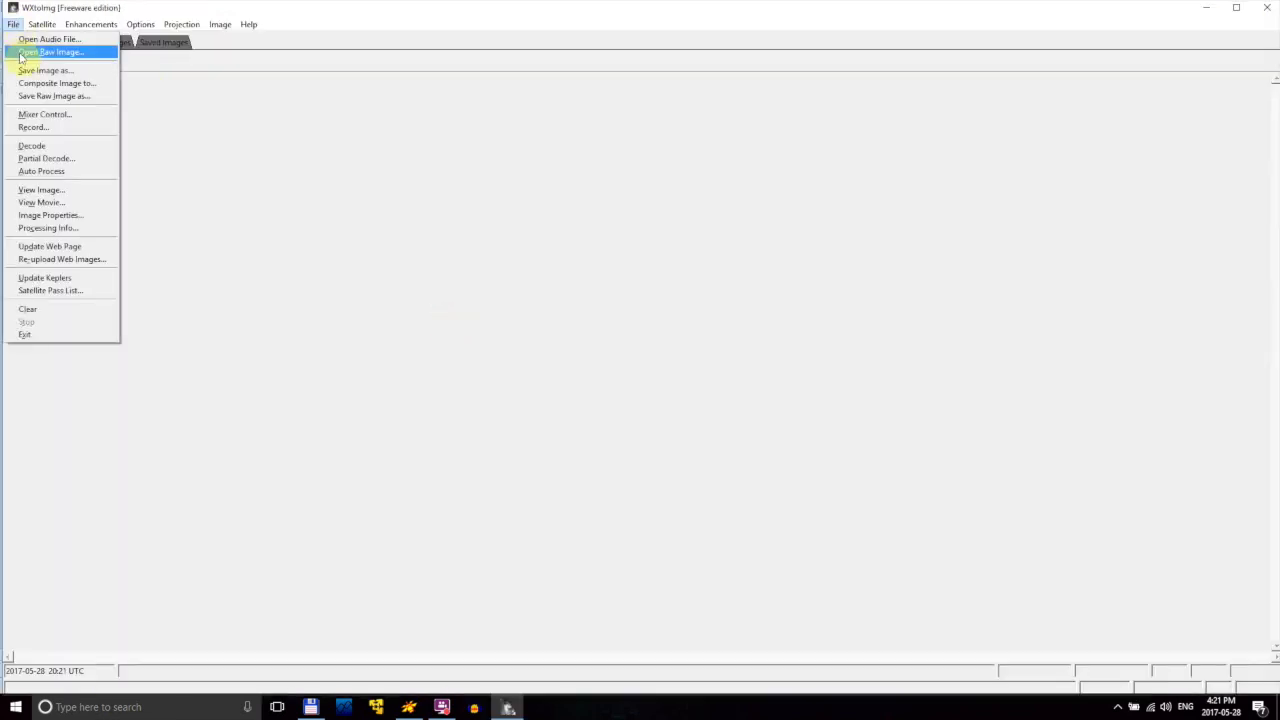
left_click(30, 39)
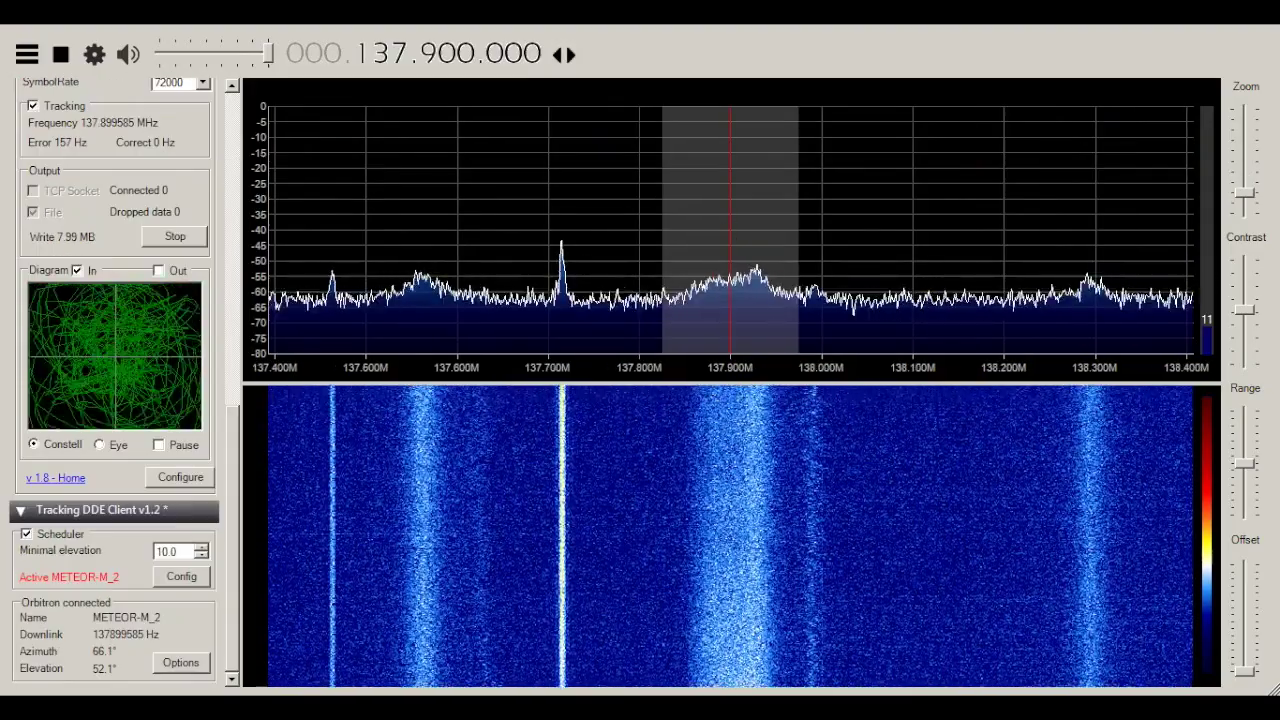
left_click(99, 444)
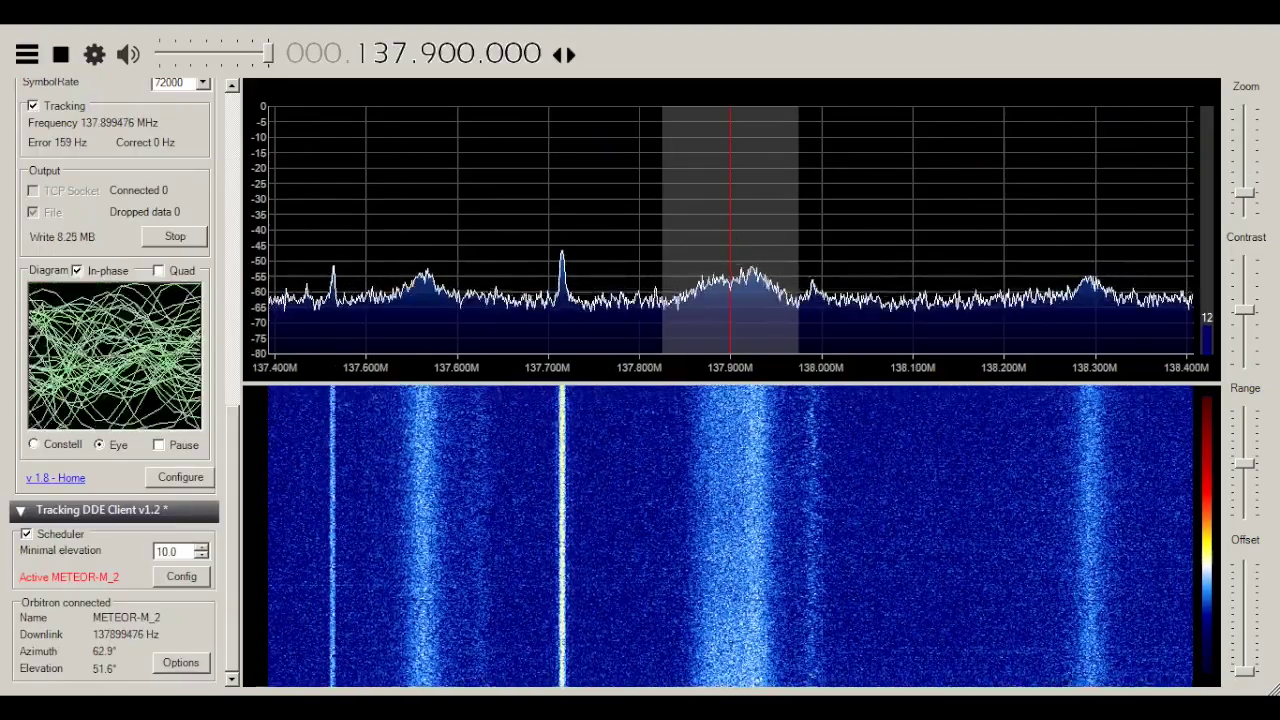
left_click(34, 444)
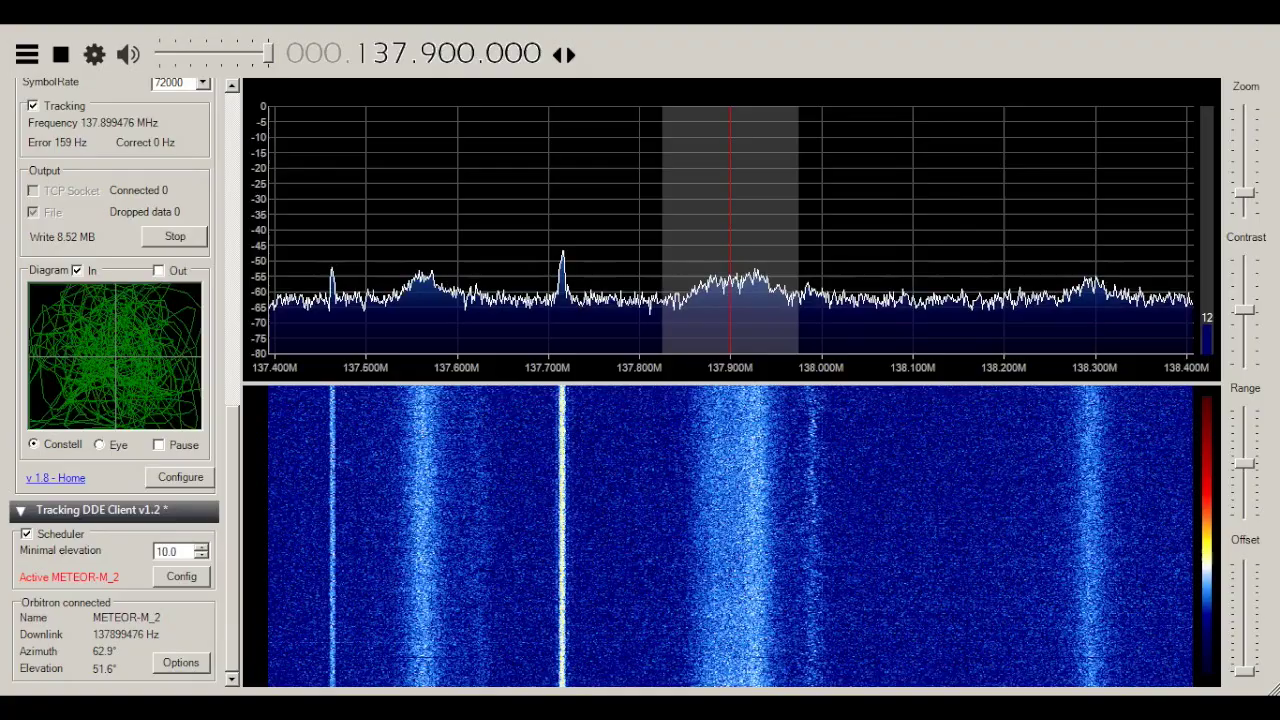
scroll(115, 380, "up", 2)
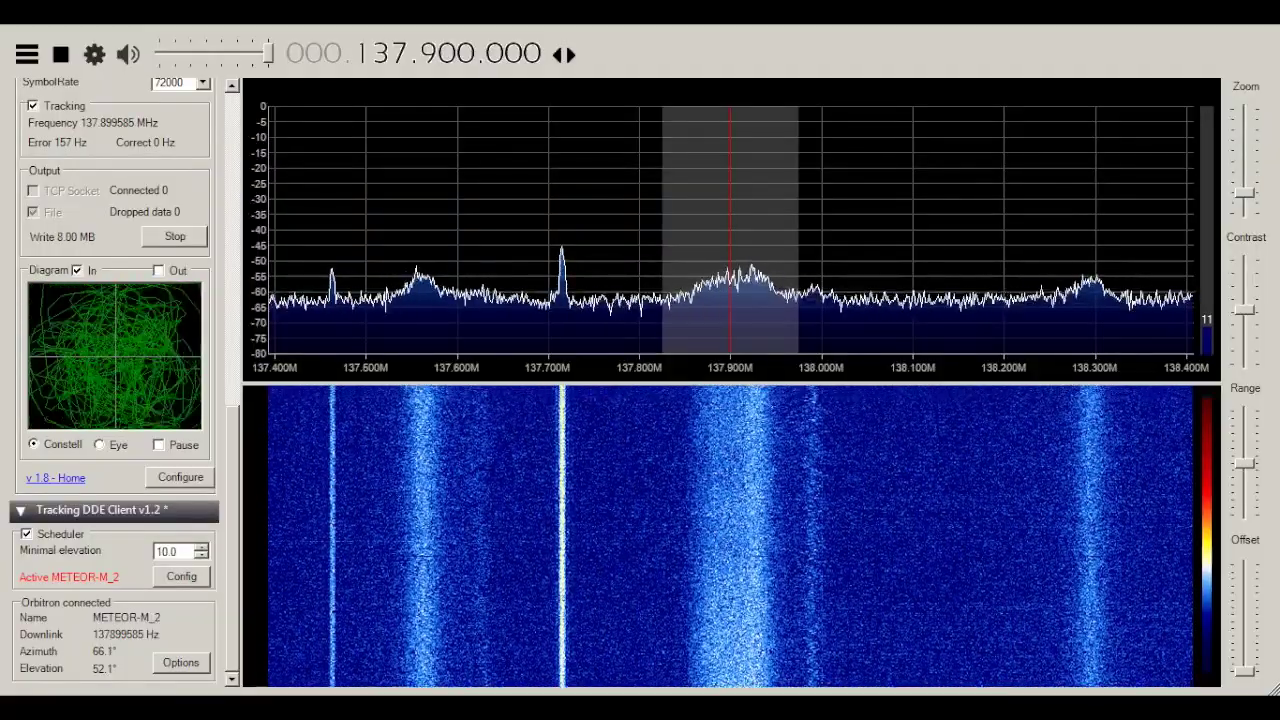
left_click(99, 444)
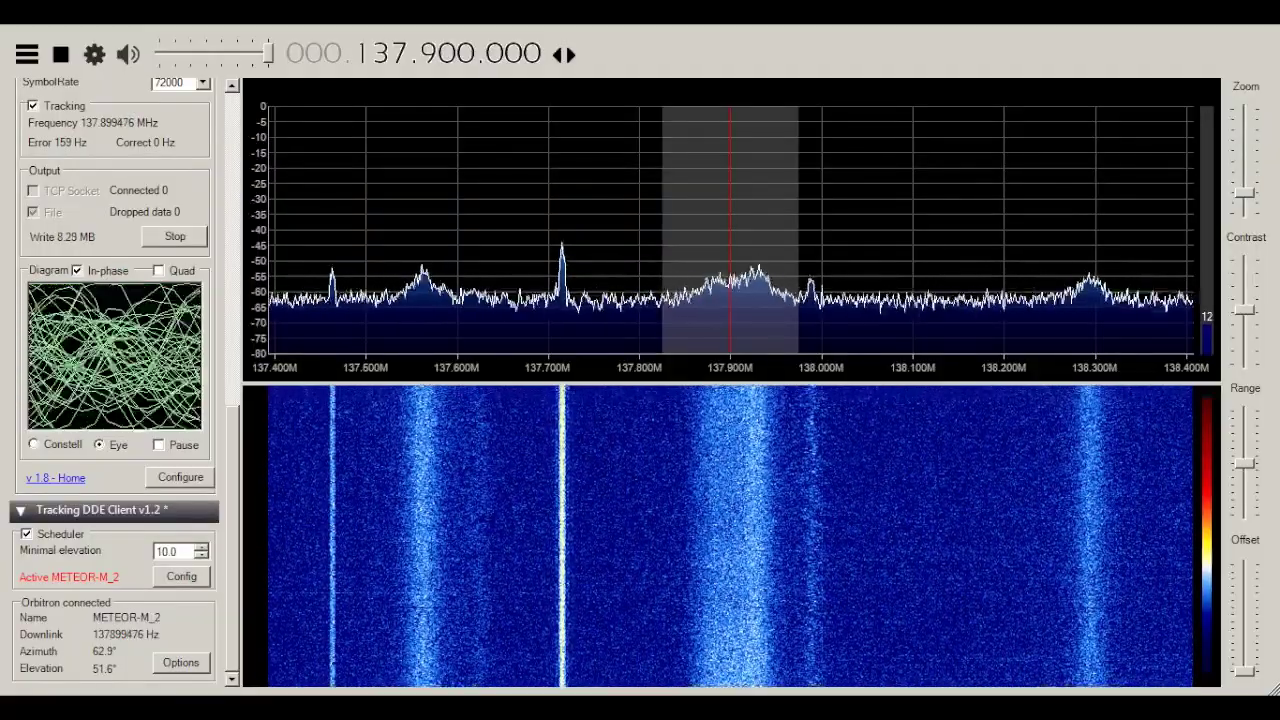
left_click(34, 444)
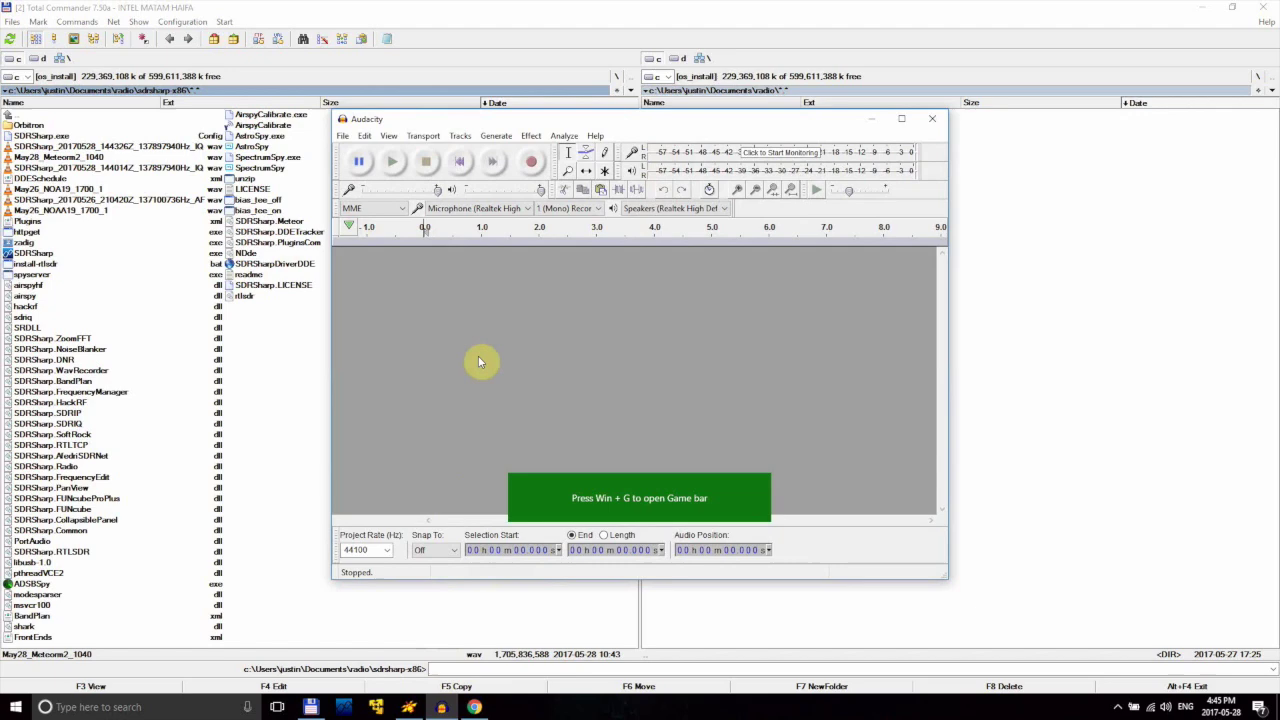
- Open May28_Meteorm2_1040 from the sdrsharp-x86 folder, accepting the import warning
left_click(343, 136)
left_click(366, 166)
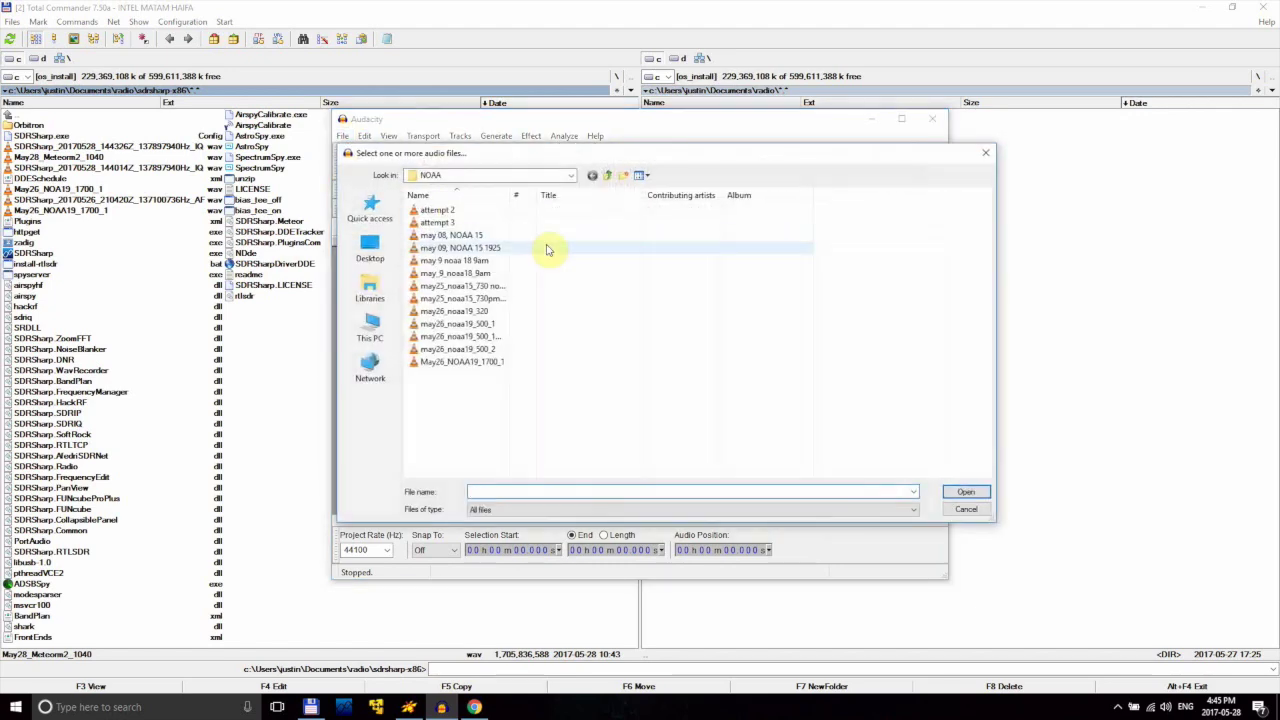
left_click(571, 176)
left_click(492, 307)
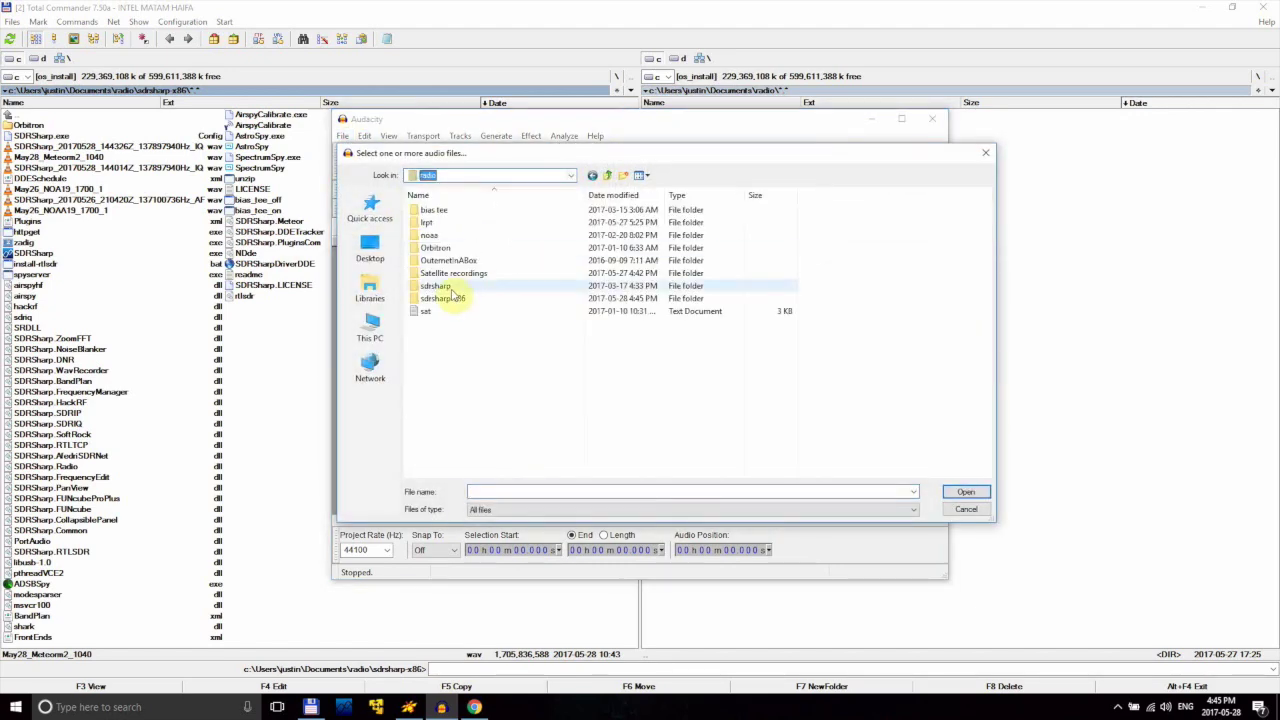
double_click(455, 292)
double_click(529, 462)
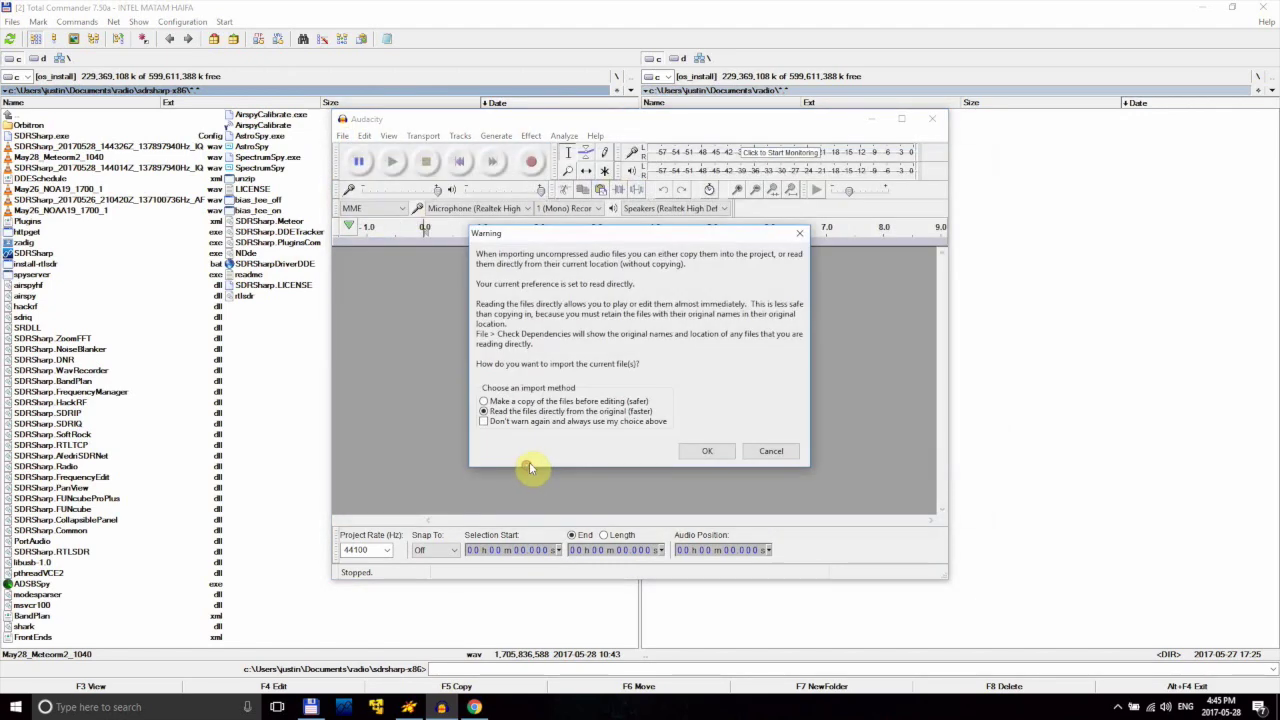
left_click(703, 450)
- Set the project rate to 130000 Hz and resample the track to 130000 Hz
left_click(384, 551)
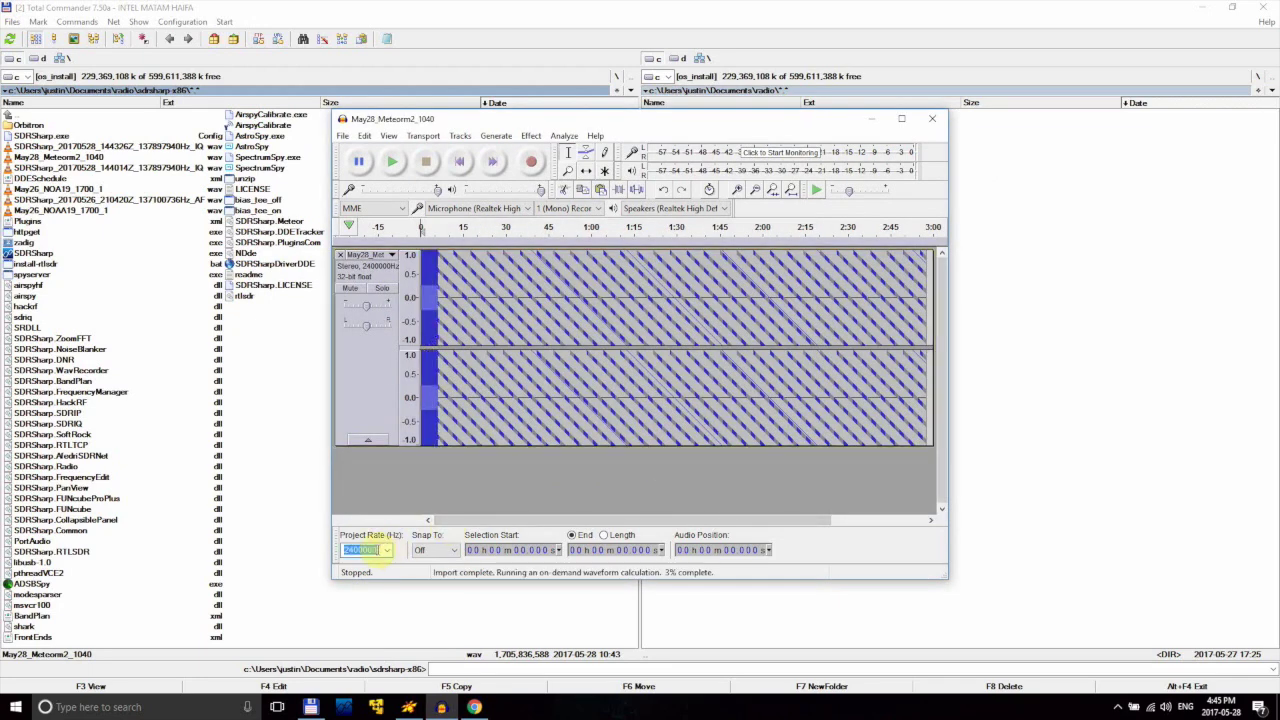
type("130000")
left_click(429, 494)
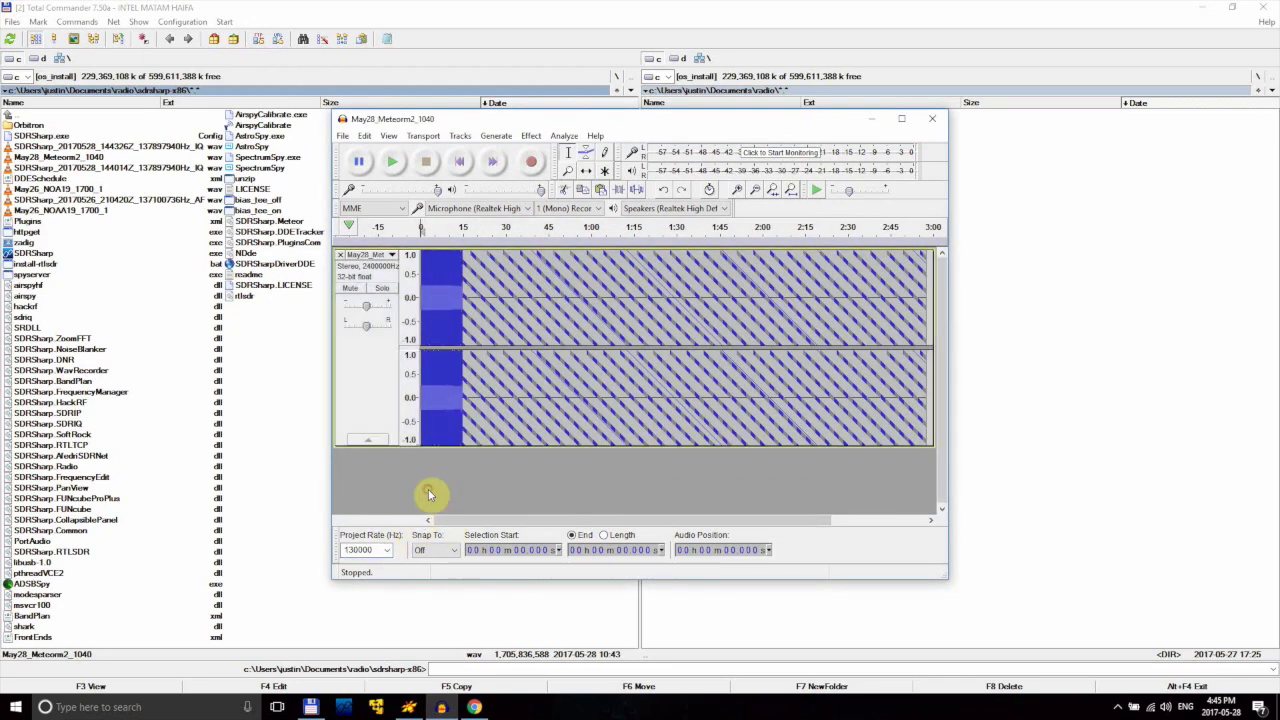
left_click(463, 135)
left_click(480, 212)
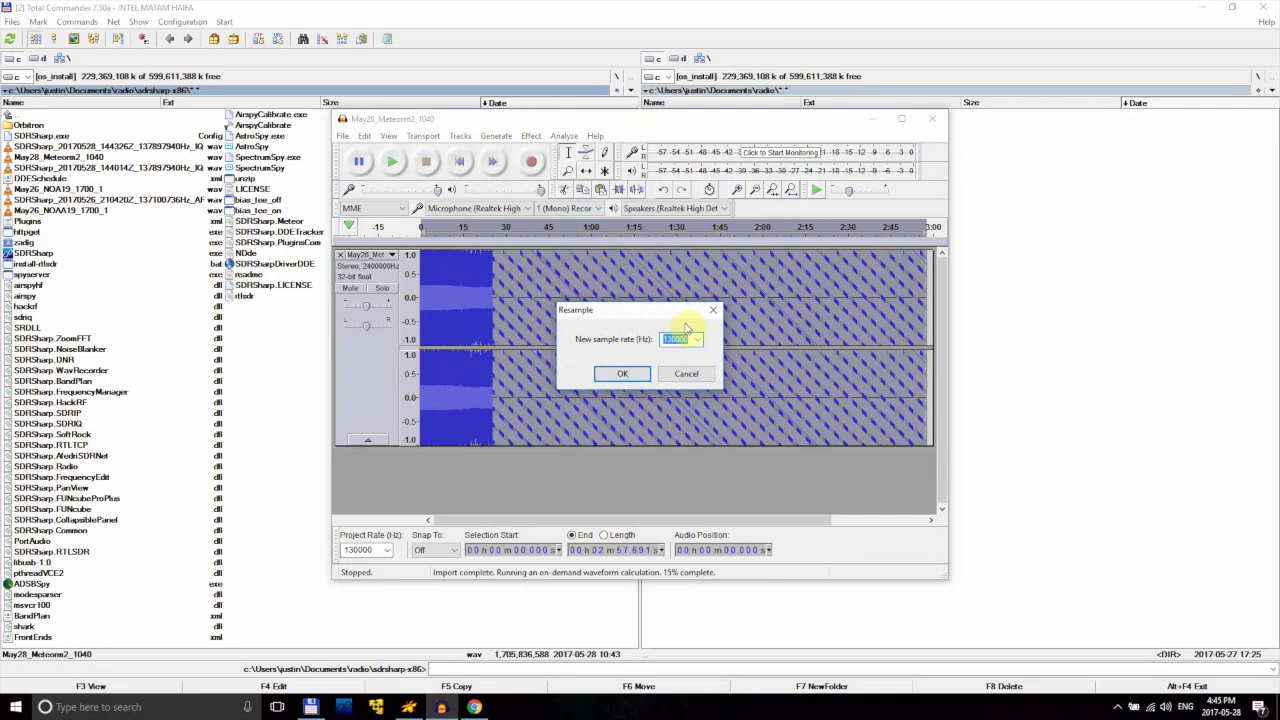
key("Return")
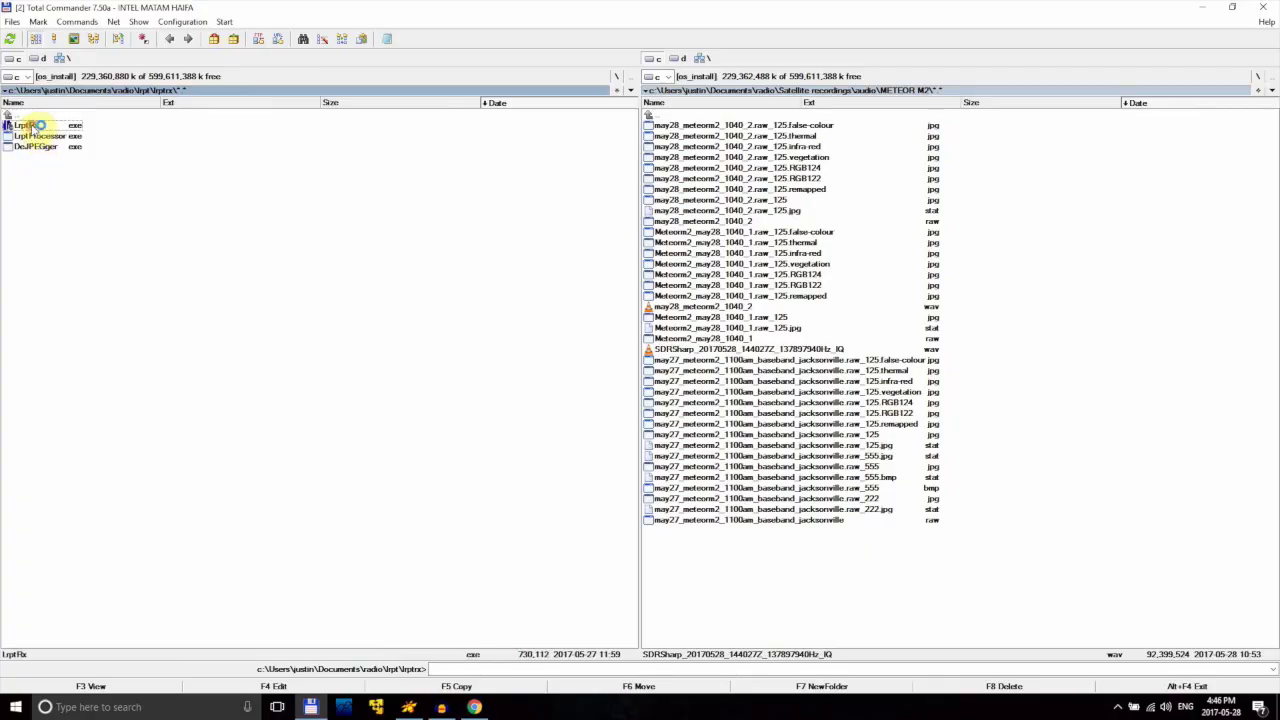
- In LrptRx, demodulate may28_meteorm2_1040_2.wav into output file Meteorm2_may28_1040.raw
double_click(36, 125)
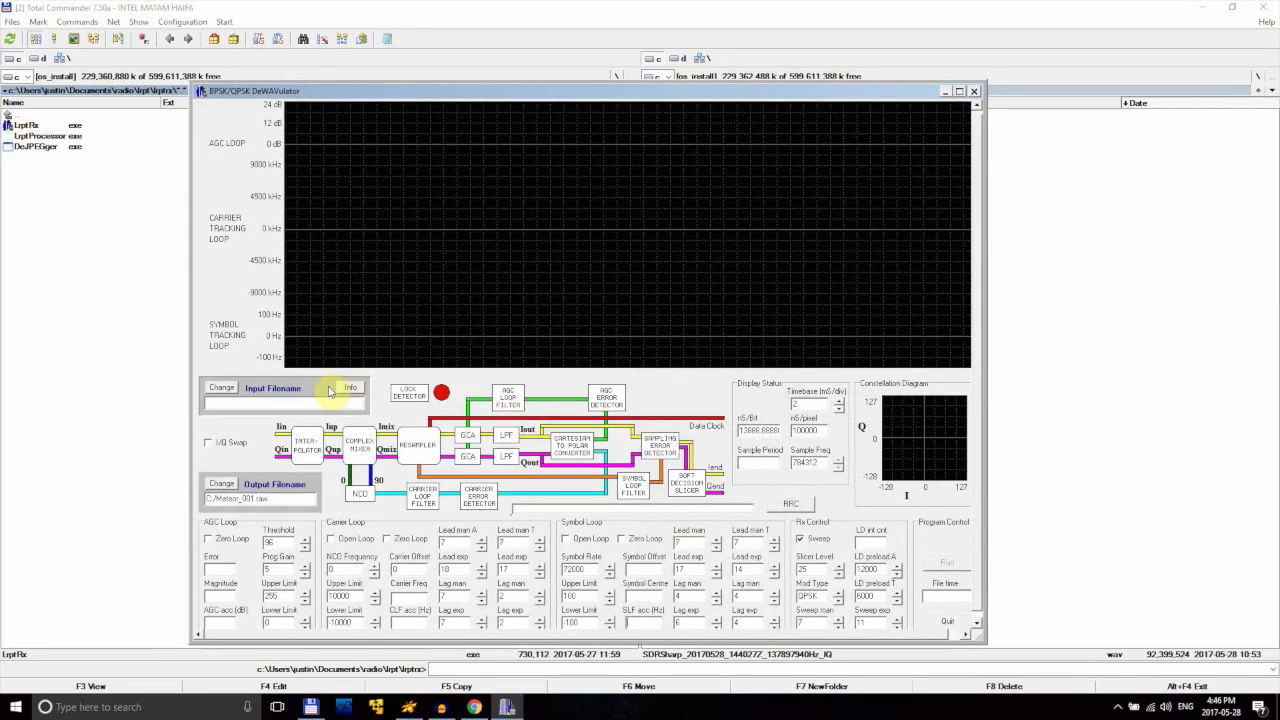
left_click(222, 388)
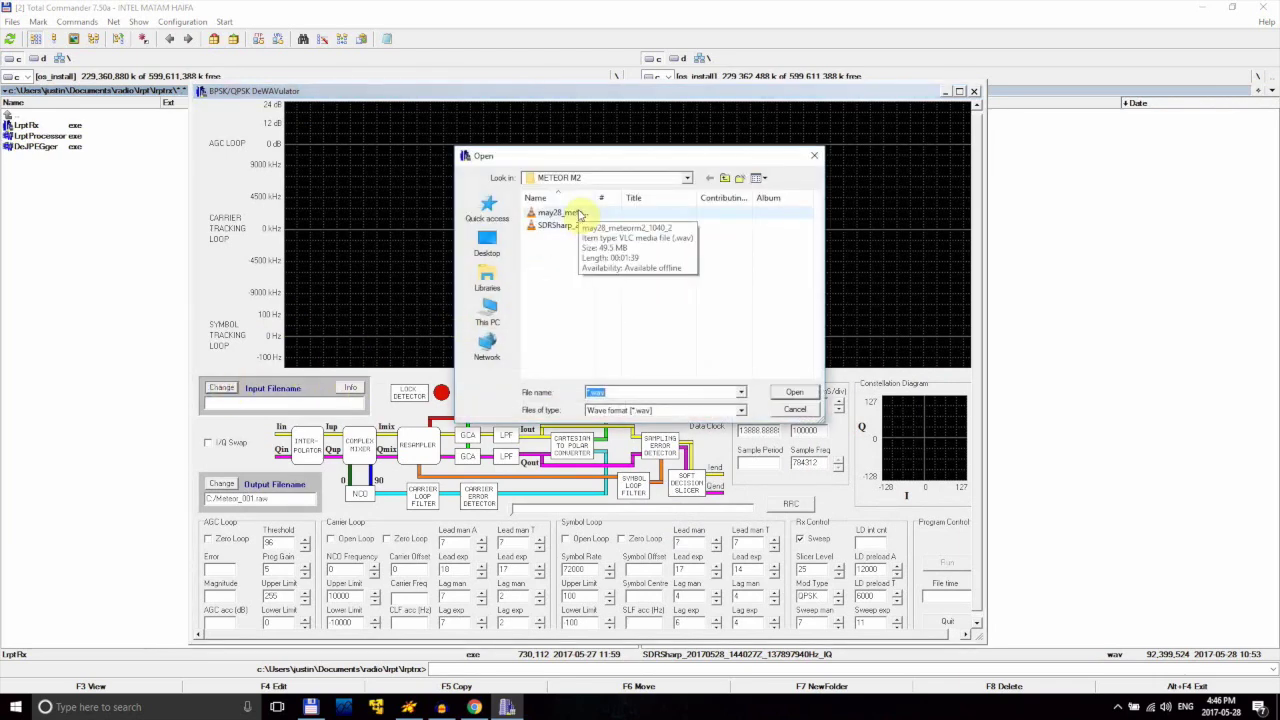
left_click(578, 213)
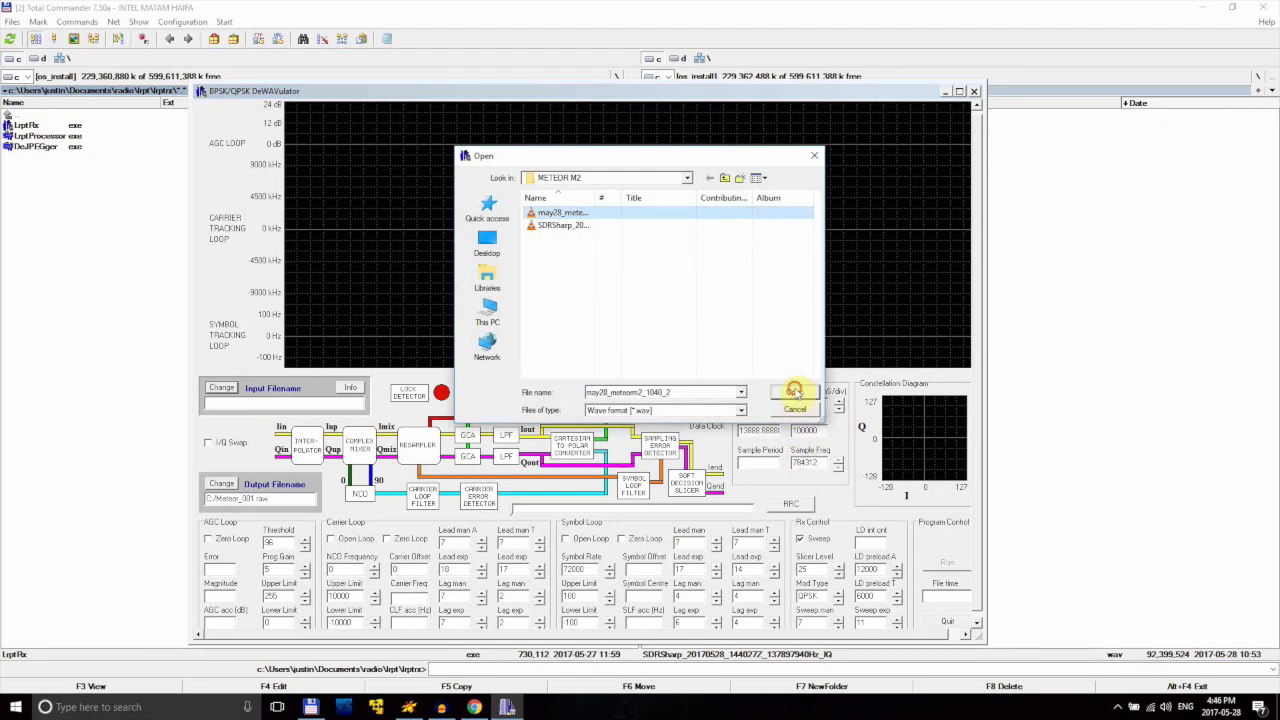
left_click(794, 390)
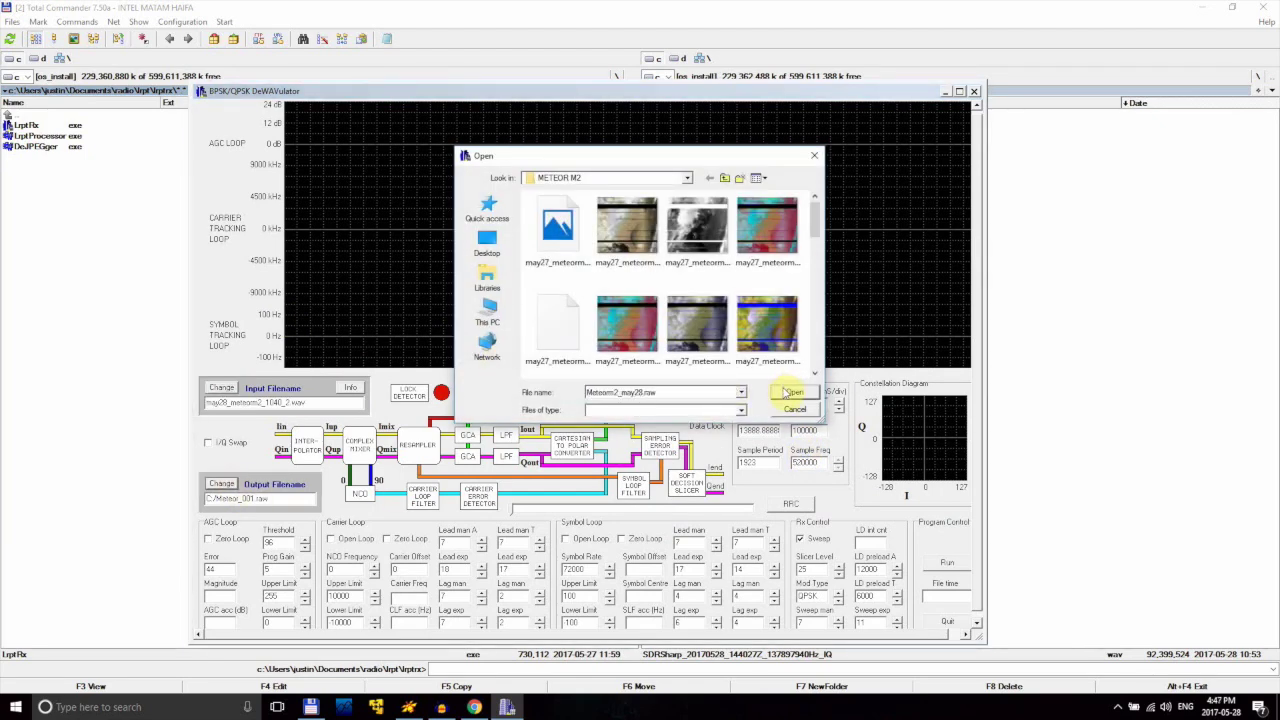
left_click(812, 395)
left_click(946, 562)
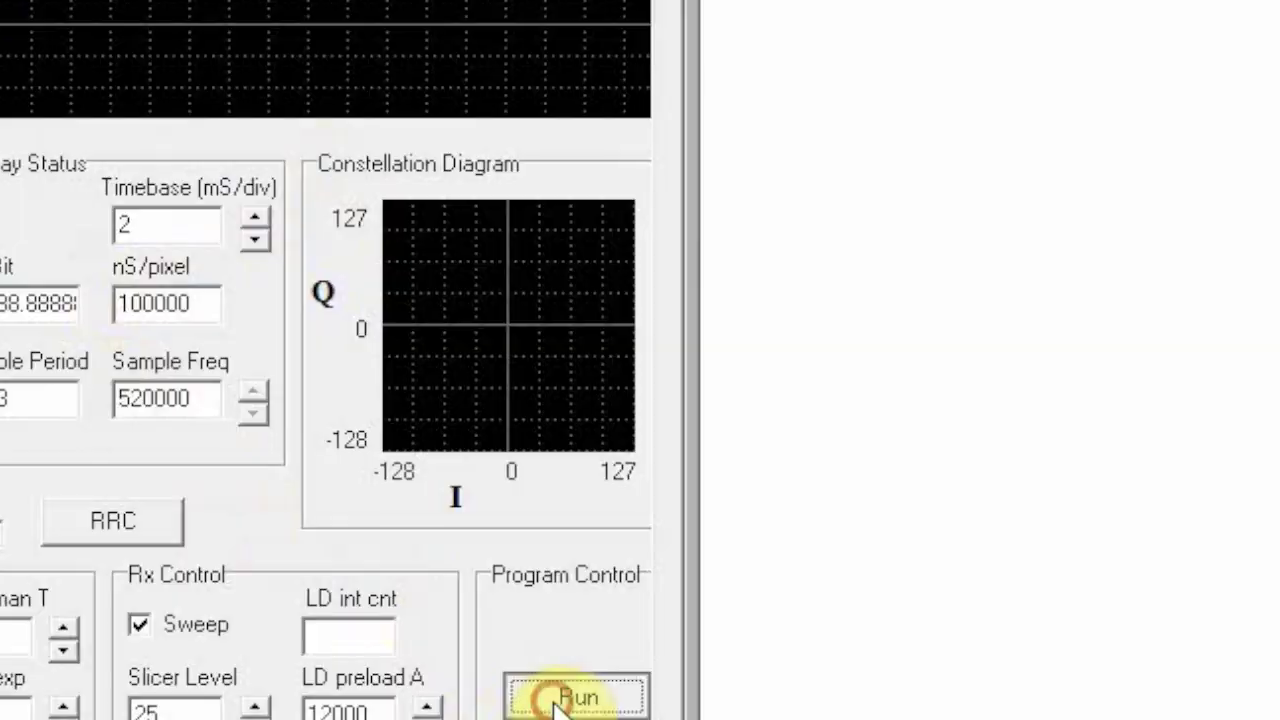
left_click(943, 564)
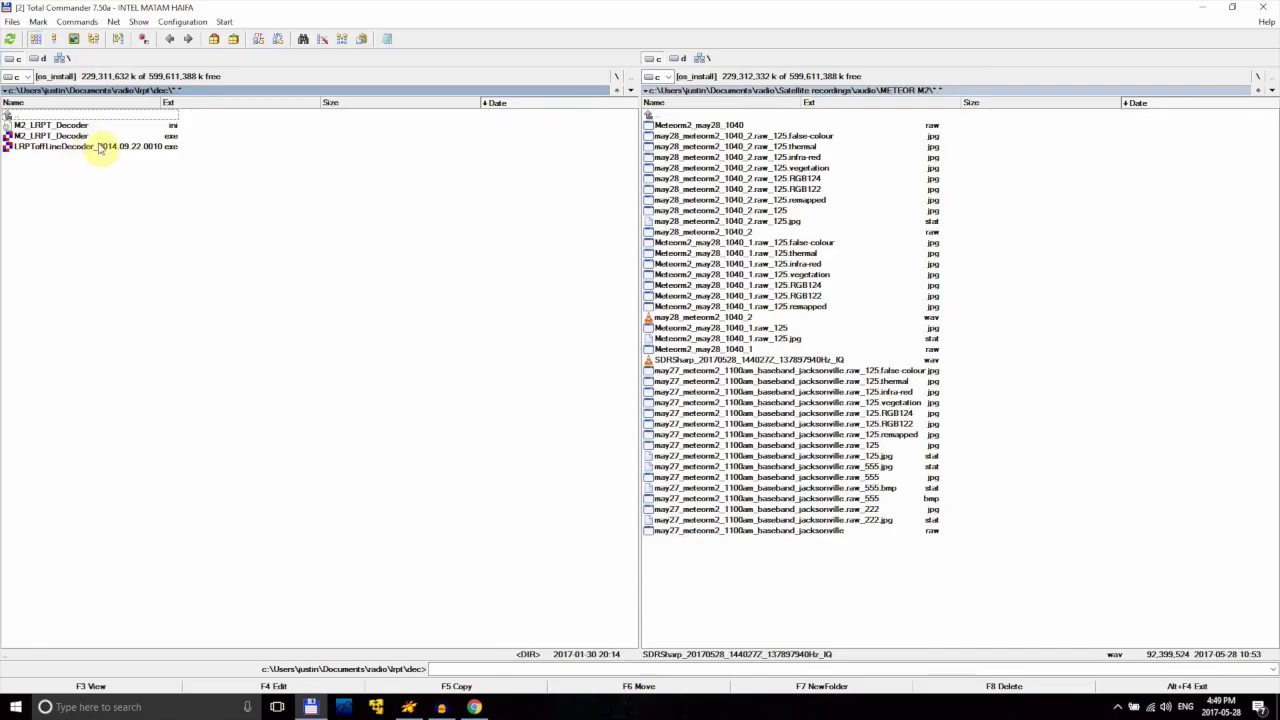
- Launch LRPTofflineDecoder in 72K mode and decode Meteorm2_may28_1040.raw from the METEOR M2 recordings
double_click(100, 147)
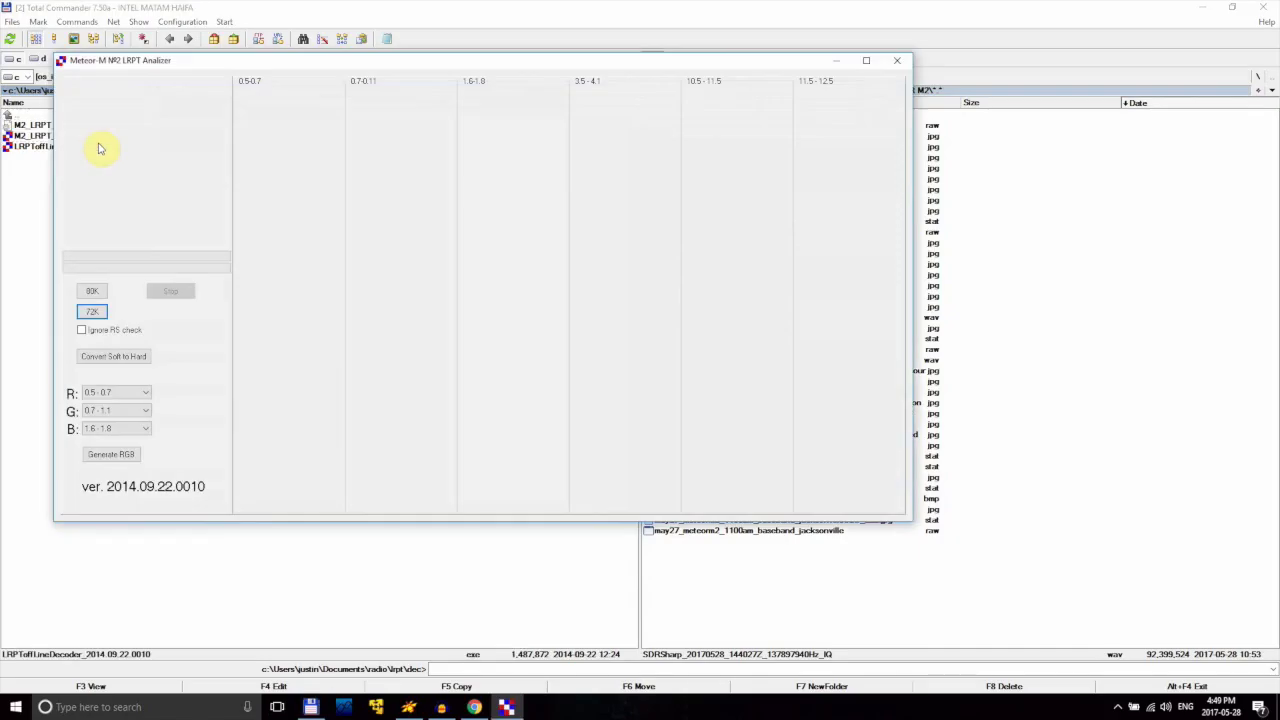
left_click(91, 312)
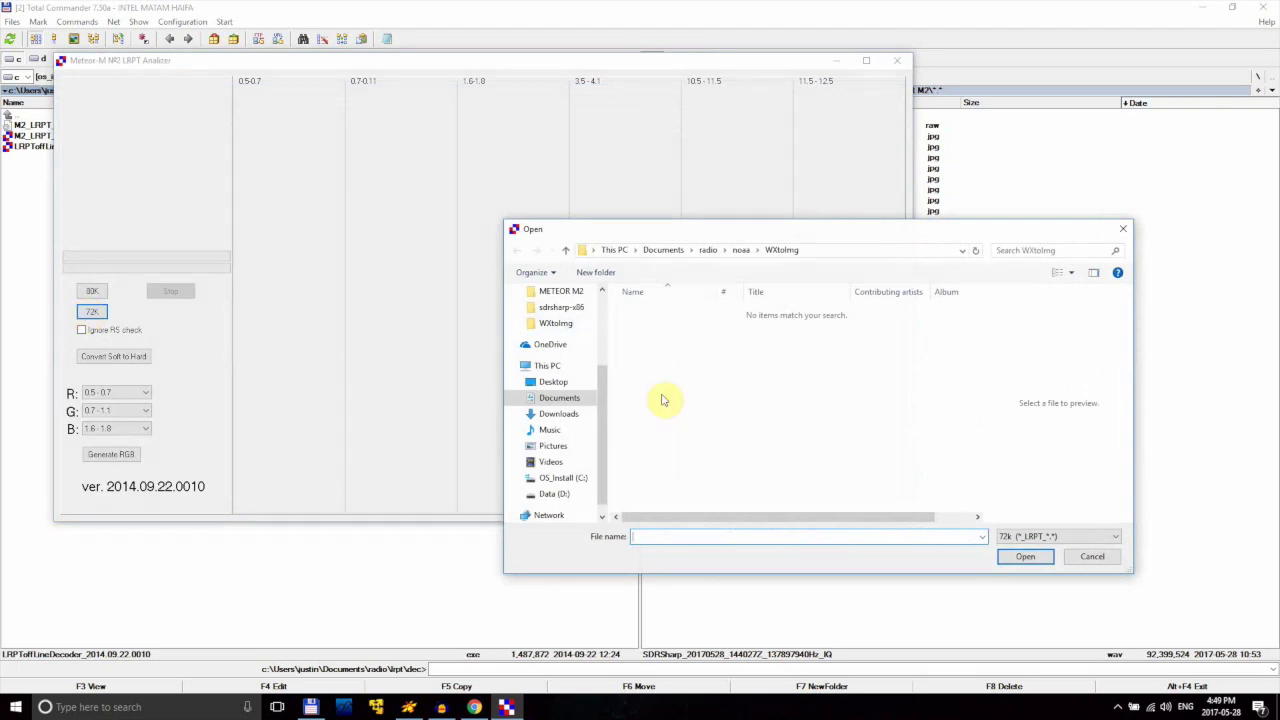
left_click(741, 251)
left_click(708, 250)
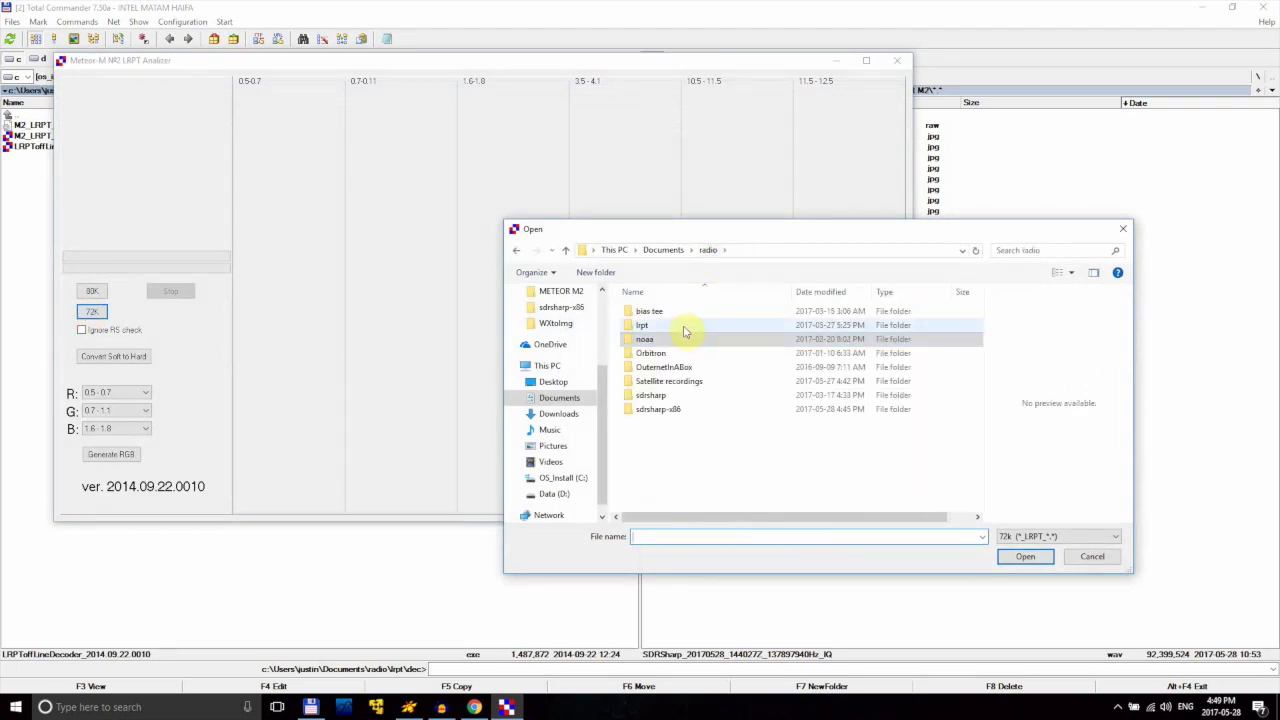
double_click(686, 329)
double_click(657, 311)
left_click(1058, 536)
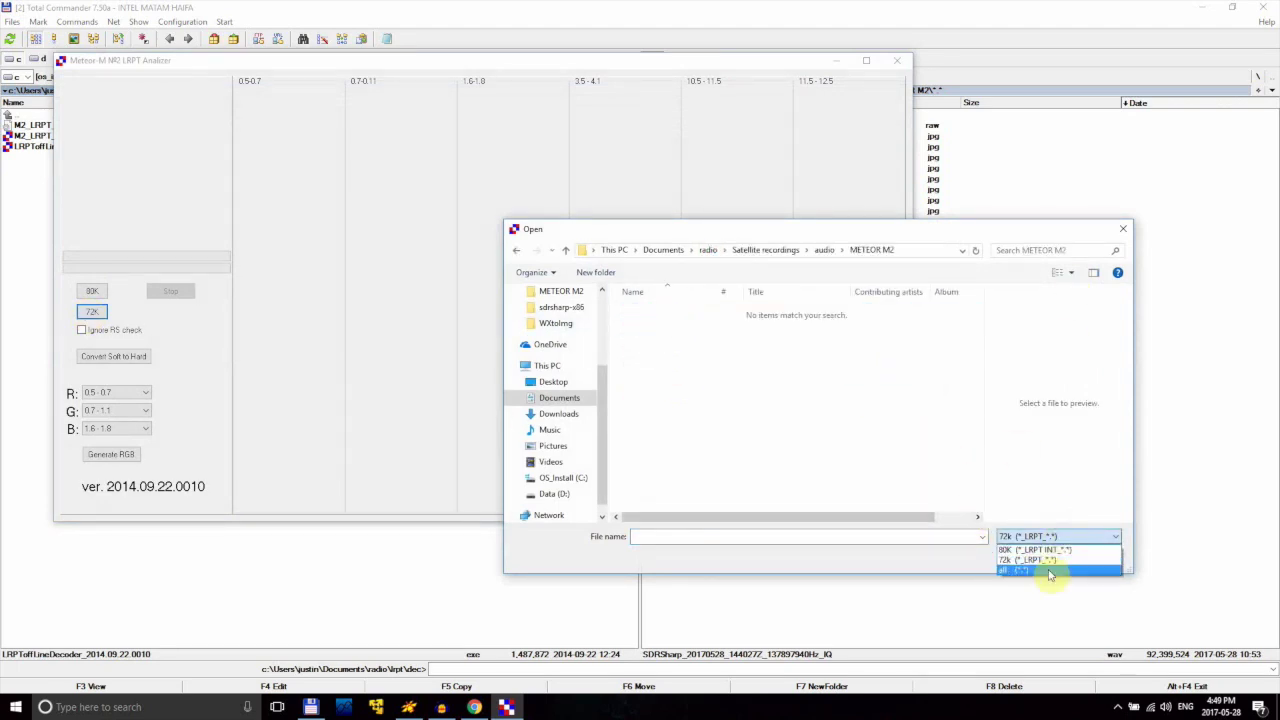
left_click(1051, 568)
left_click(684, 340)
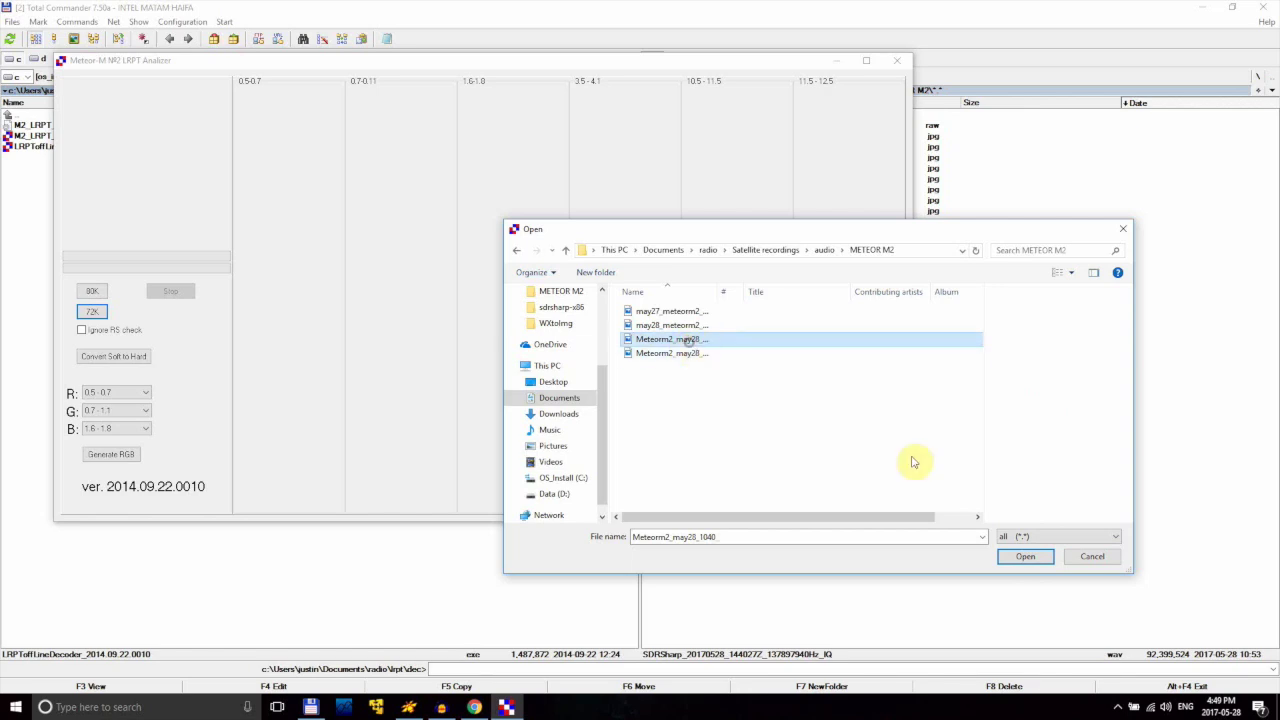
left_click(1043, 554)
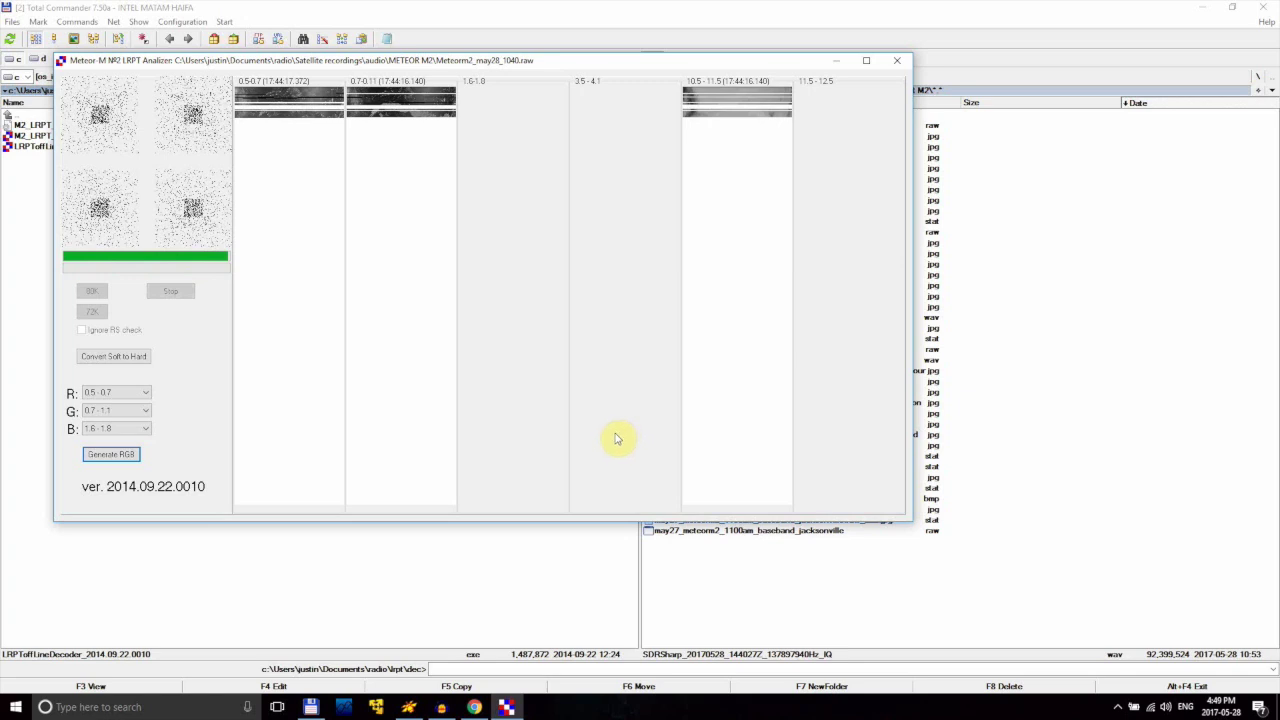
- Set the blue channel to 10.5 - 11.5 and generate the RGB image
left_click(150, 394)
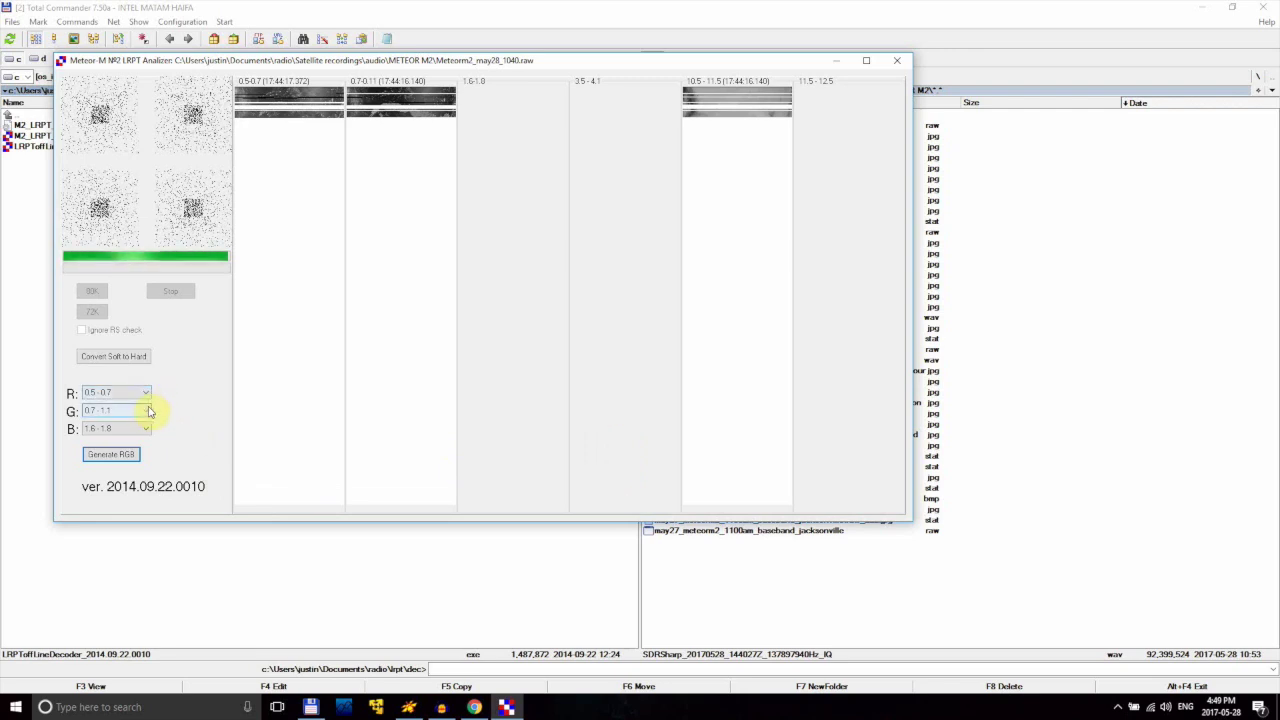
left_click(146, 428)
left_click(142, 482)
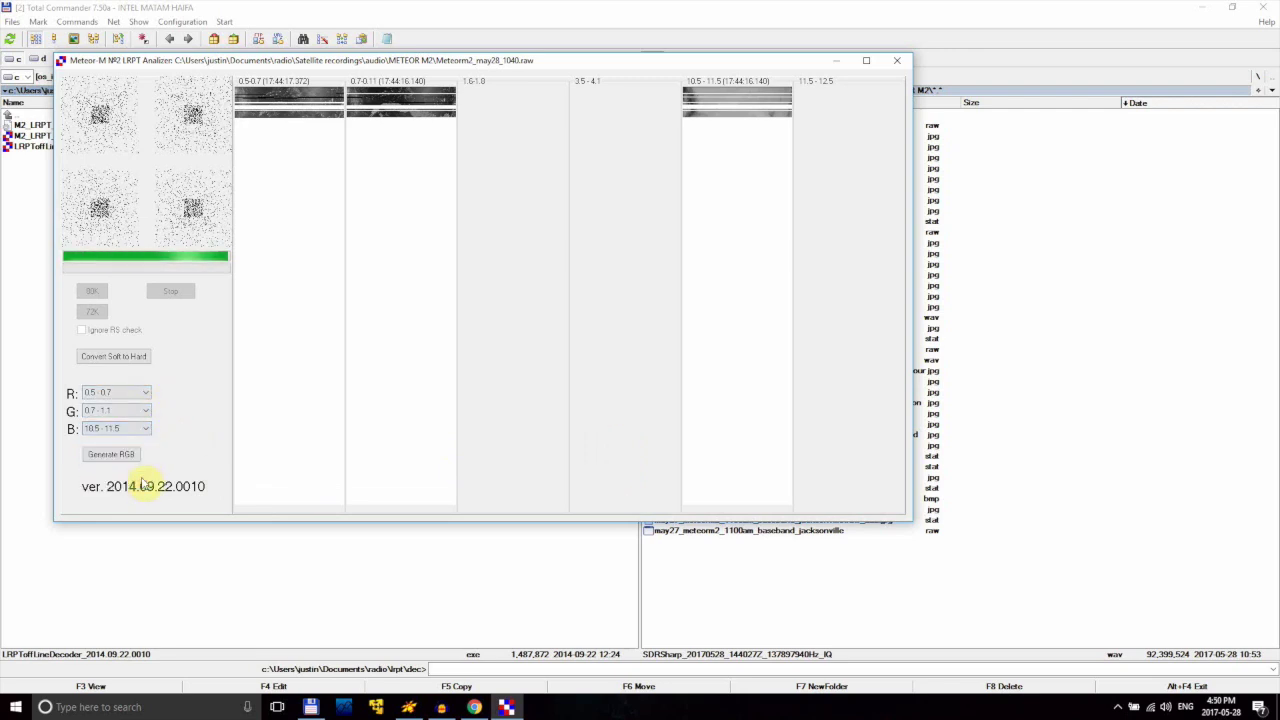
left_click(132, 456)
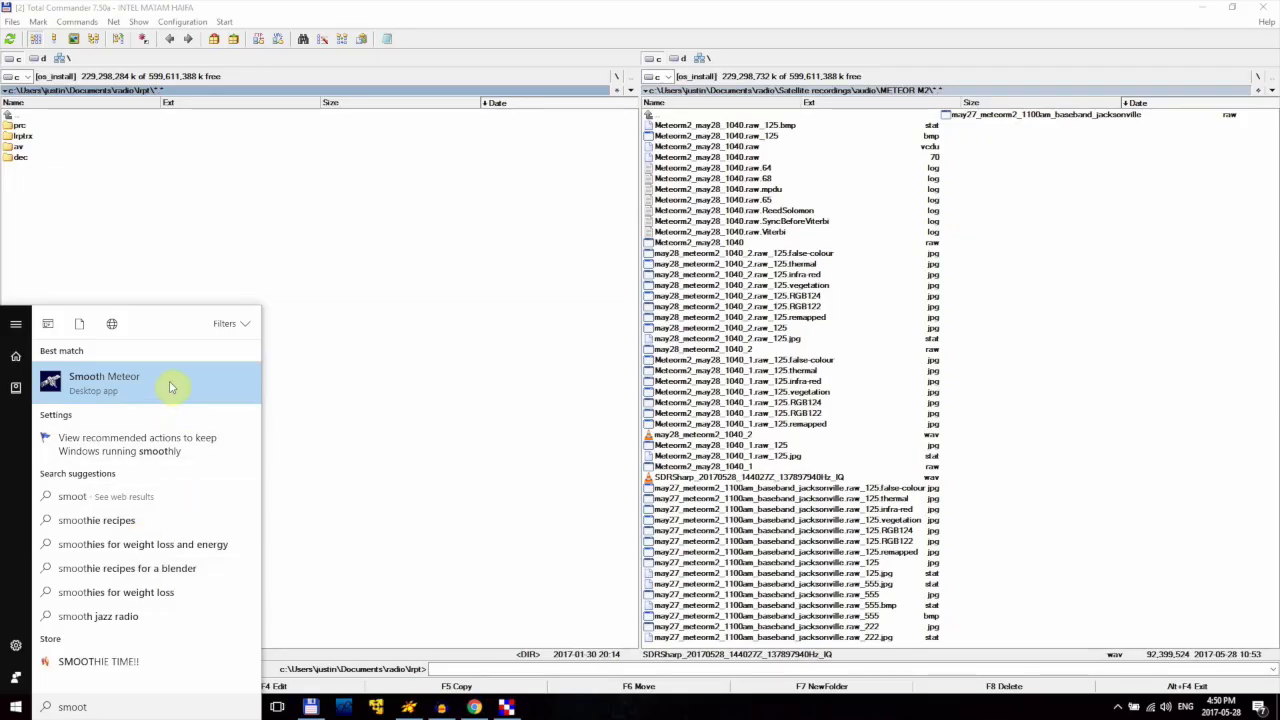
- Launch Smooth Meteor and load the Meteorm2_may28_1040.raw_125 image
left_click(171, 386)
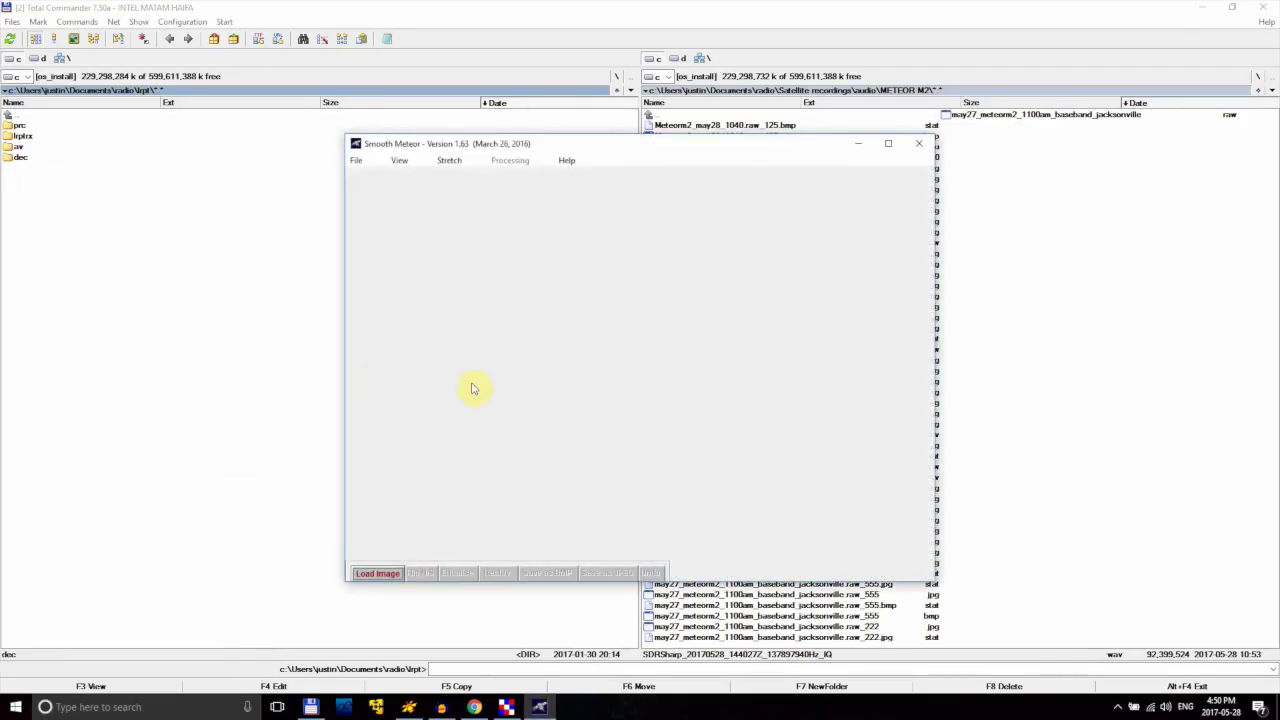
left_click(392, 572)
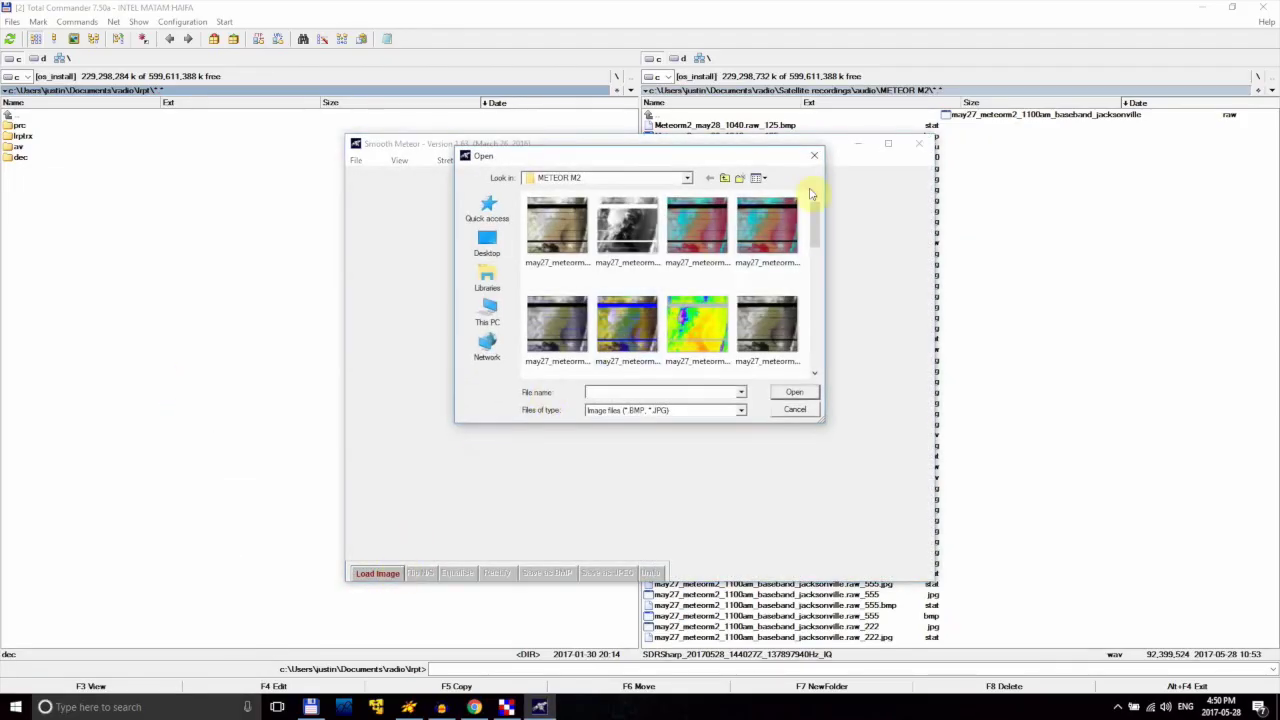
left_click_drag(813, 198, 811, 297)
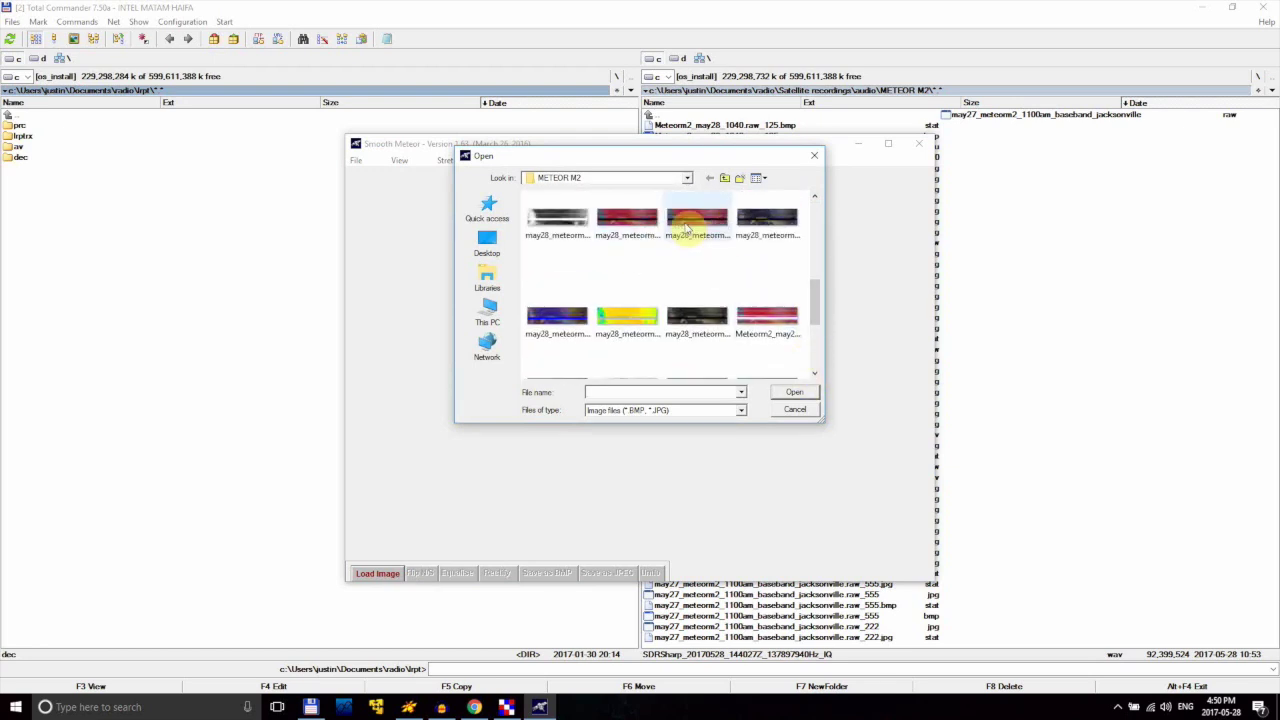
left_click(767, 318)
left_click(794, 393)
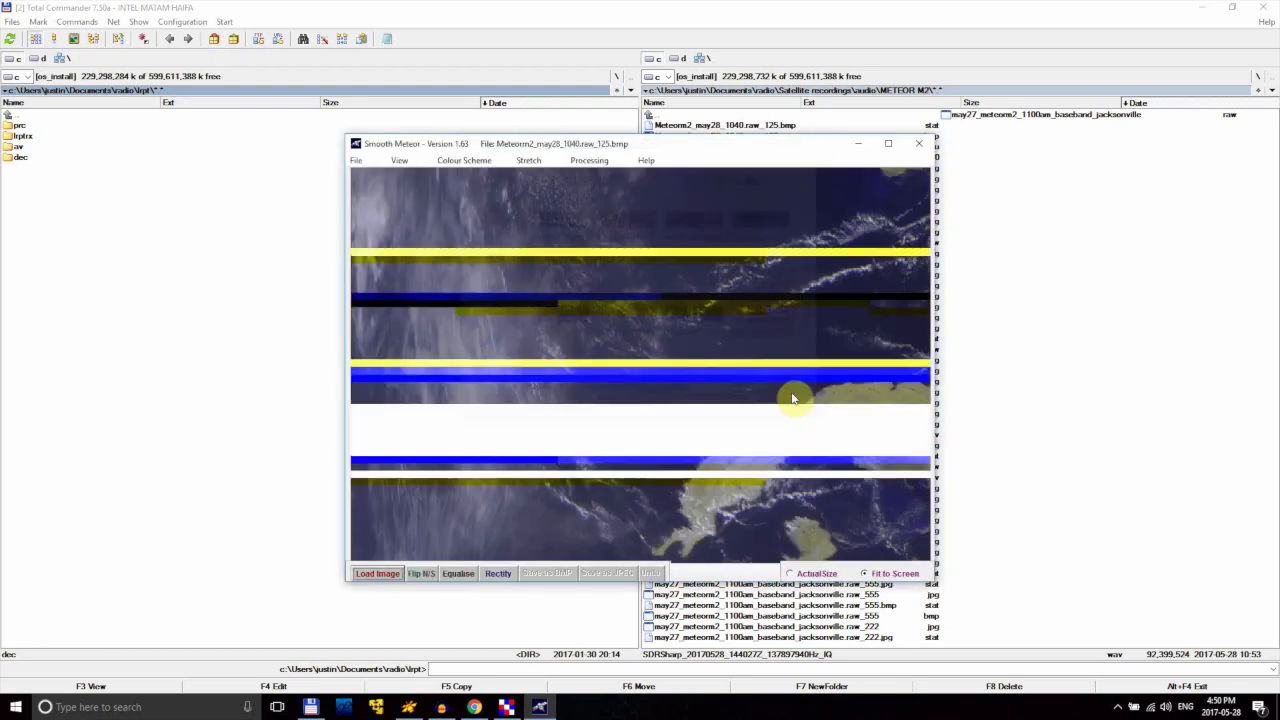
- Set colour scheme to None, rectify the image, and save it as JPEG under the suggested name
left_click(487, 163)
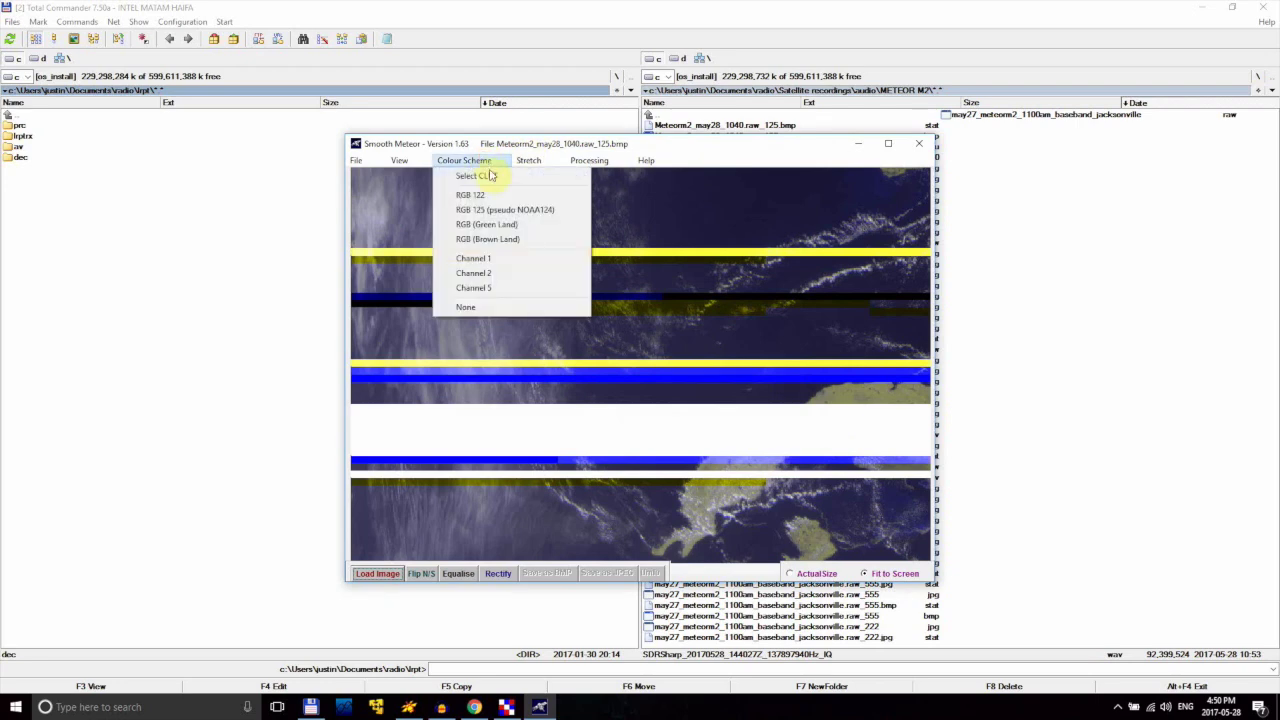
left_click(461, 308)
left_click(590, 162)
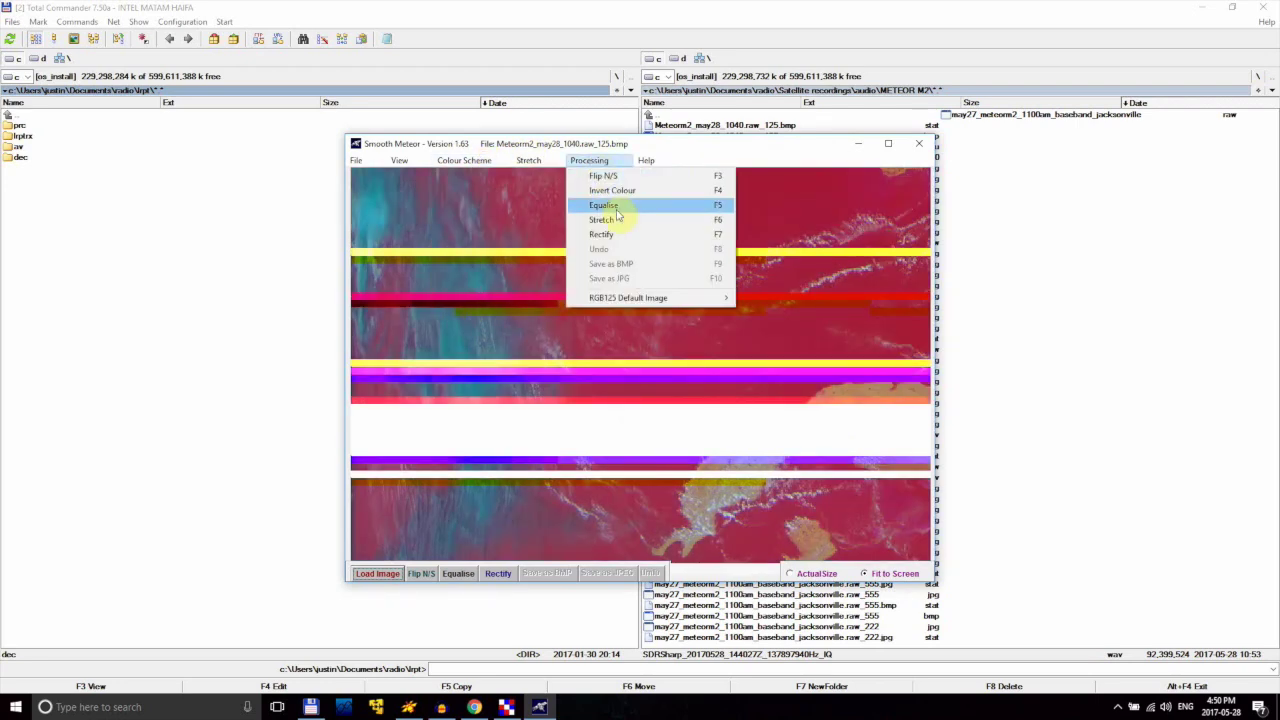
left_click(613, 236)
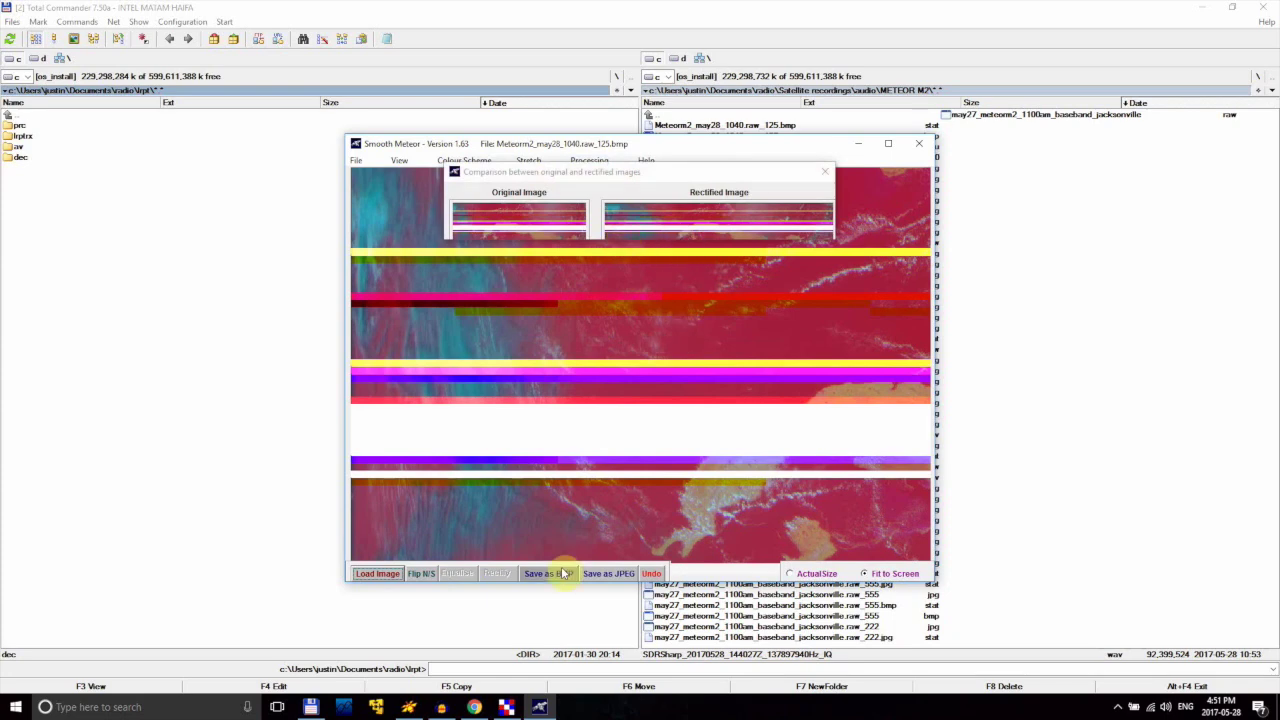
left_click(606, 573)
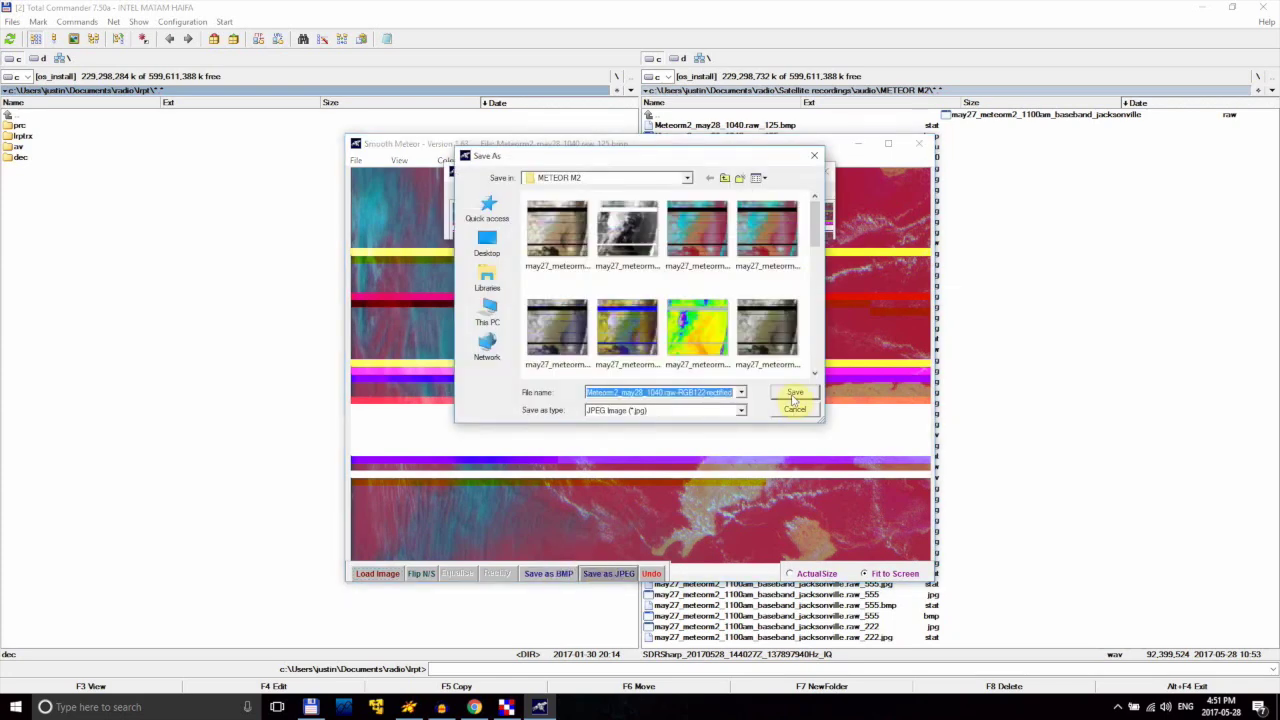
left_click(794, 396)
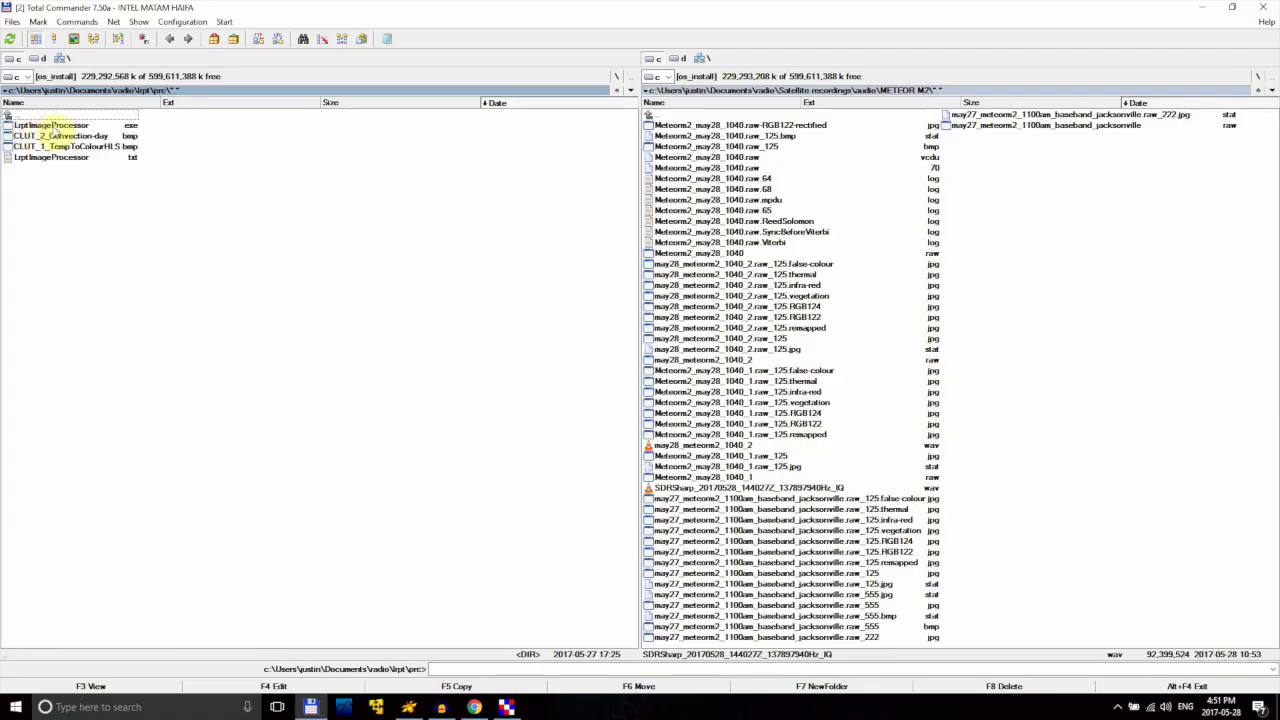
- Launch LRPT Image Processor and load the Meteorm2_may28_1040.raw_125 image
double_click(55, 128)
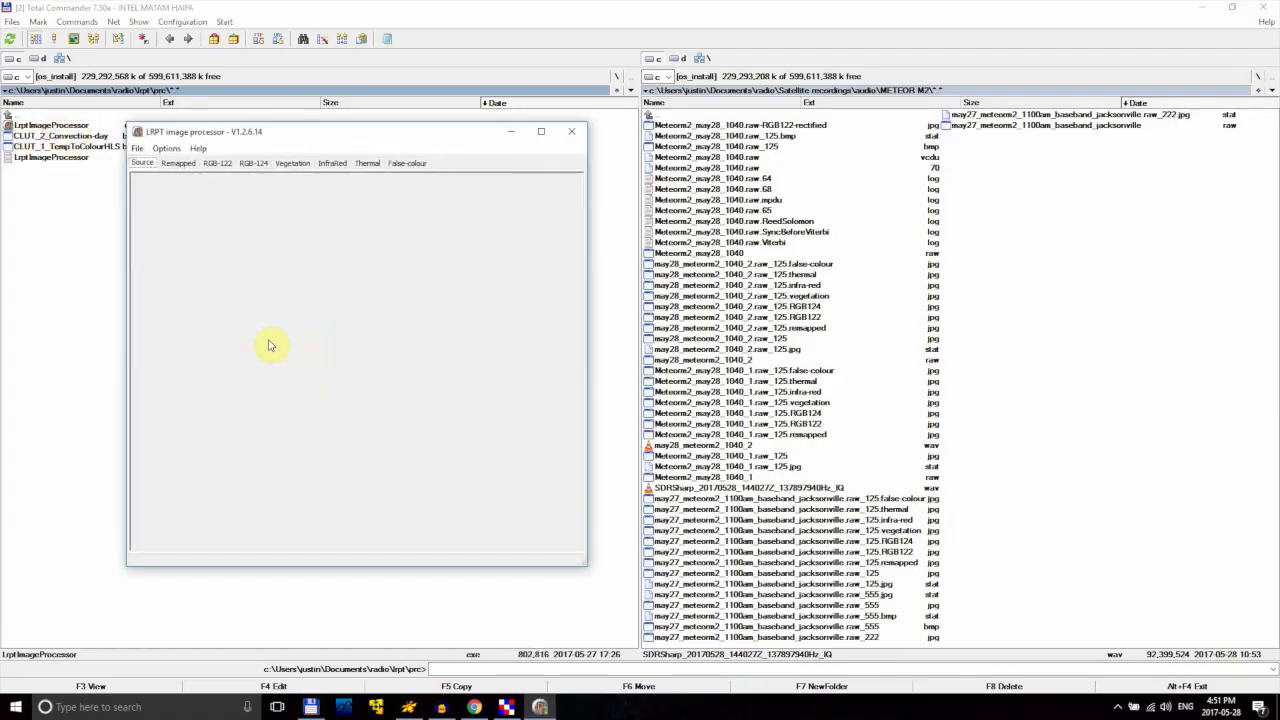
left_click(138, 148)
left_click(148, 163)
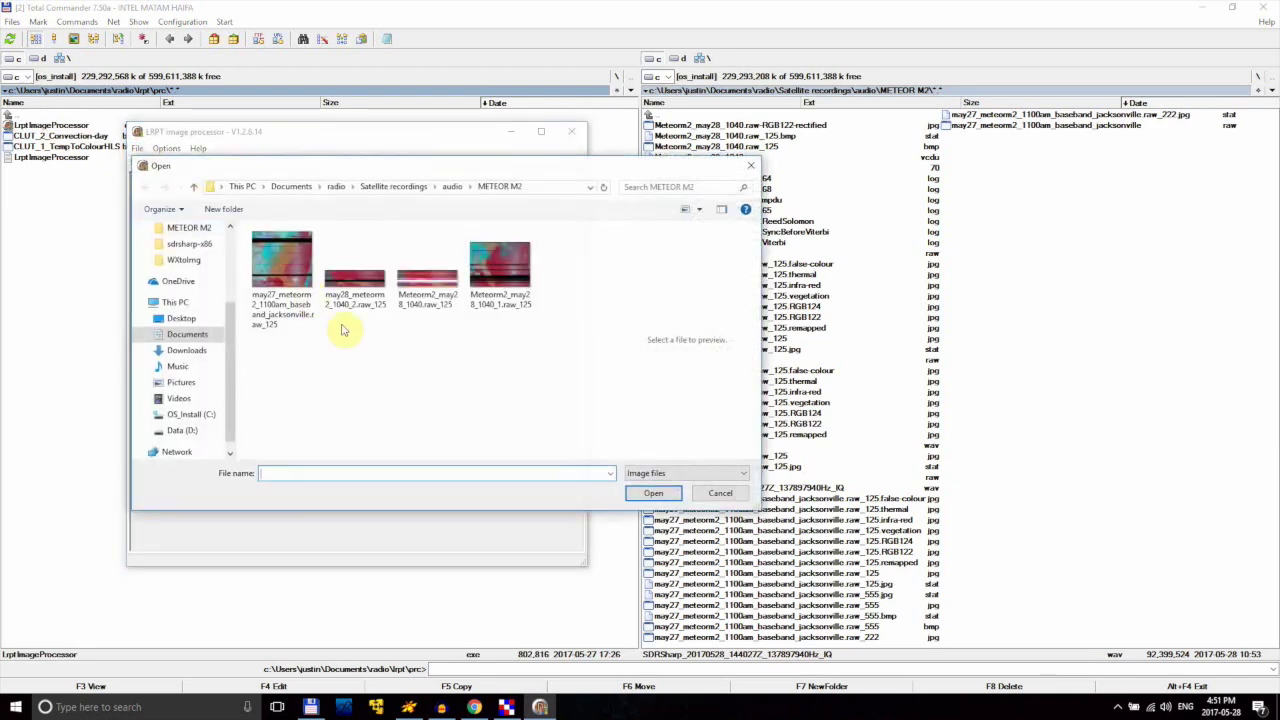
double_click(425, 279)
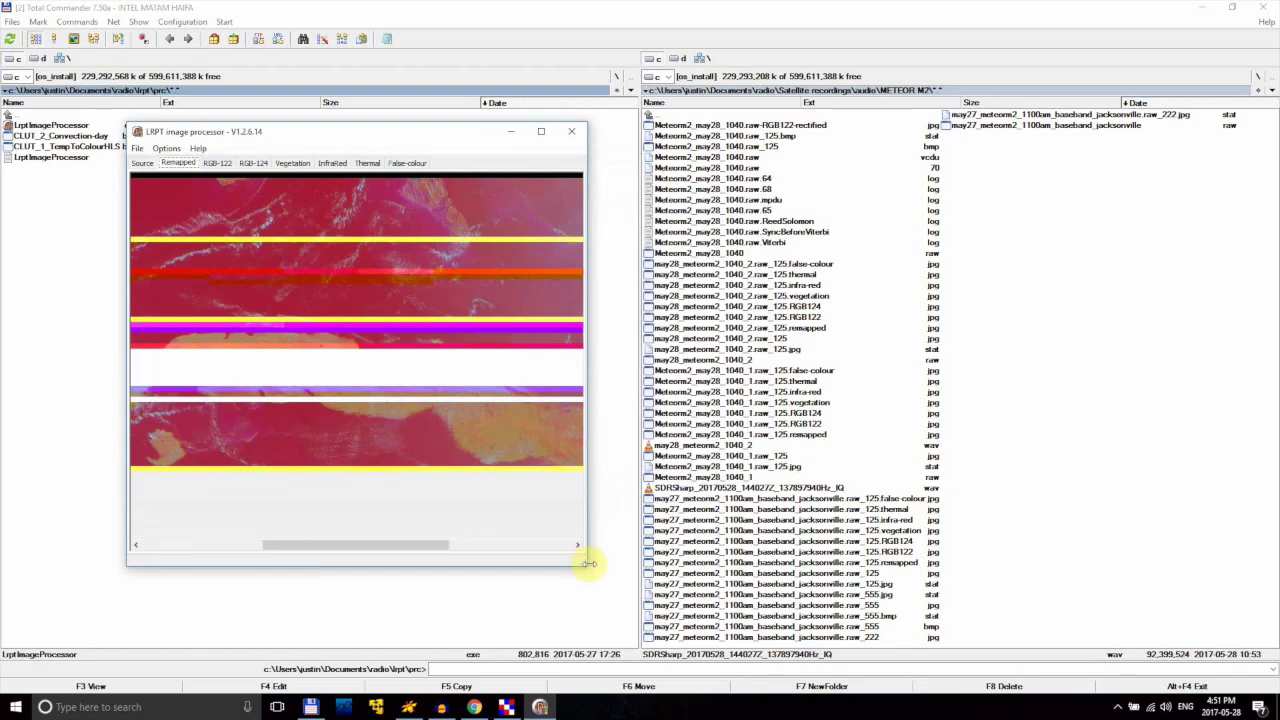
- Enlarge the window to show the whole image, view the infrared version, then select the RGB122 output file
left_click_drag(589, 564, 1196, 643)
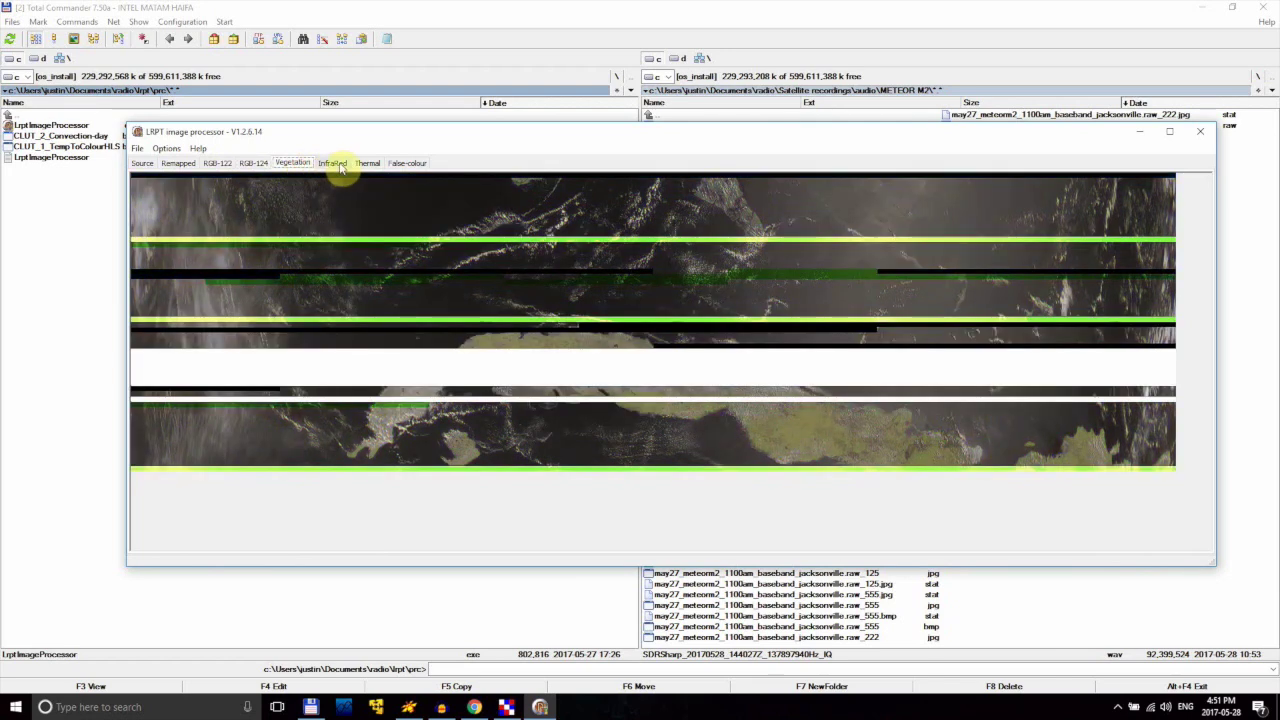
left_click(338, 165)
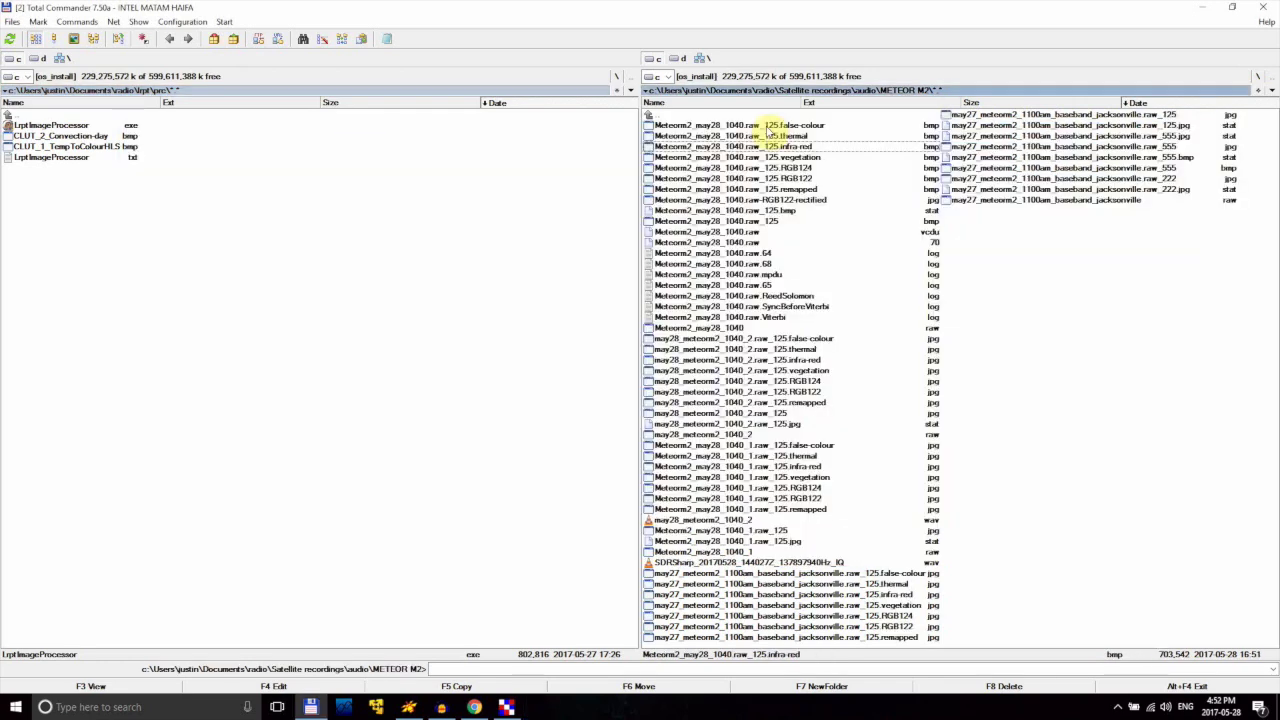
key("Down")
key("Down")
key("Down")
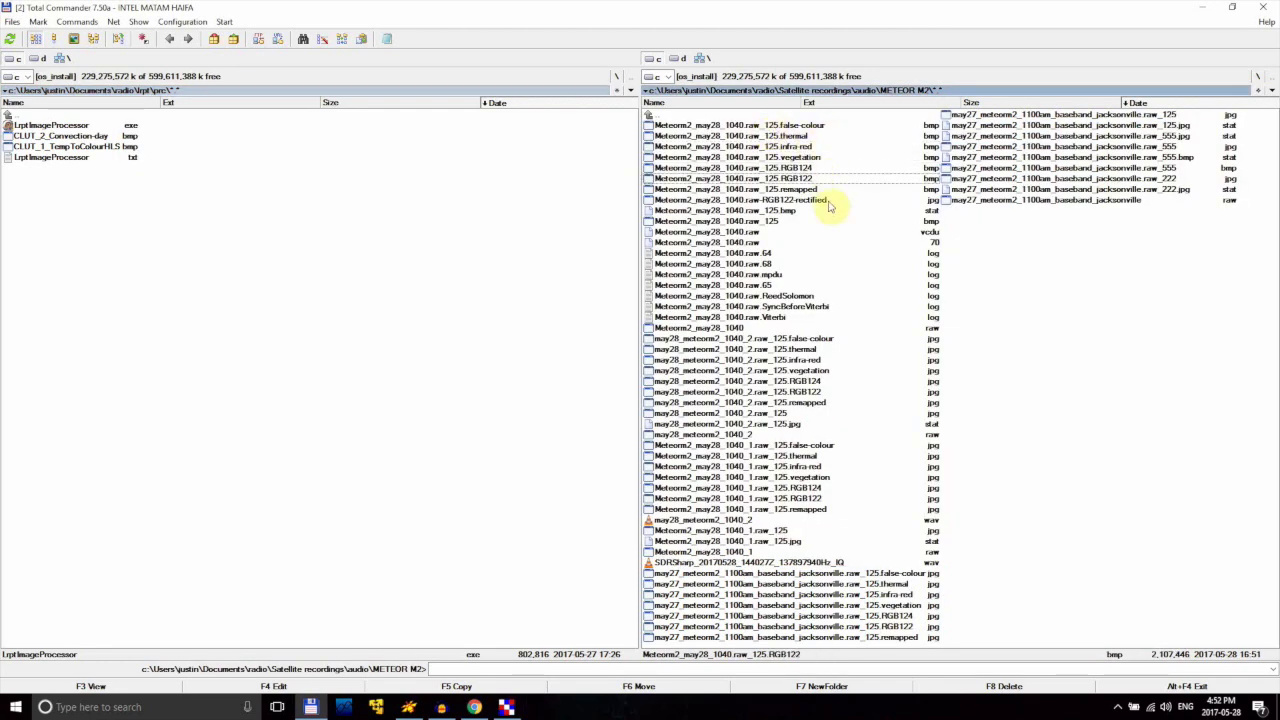
key("Home")
left_click(805, 126)
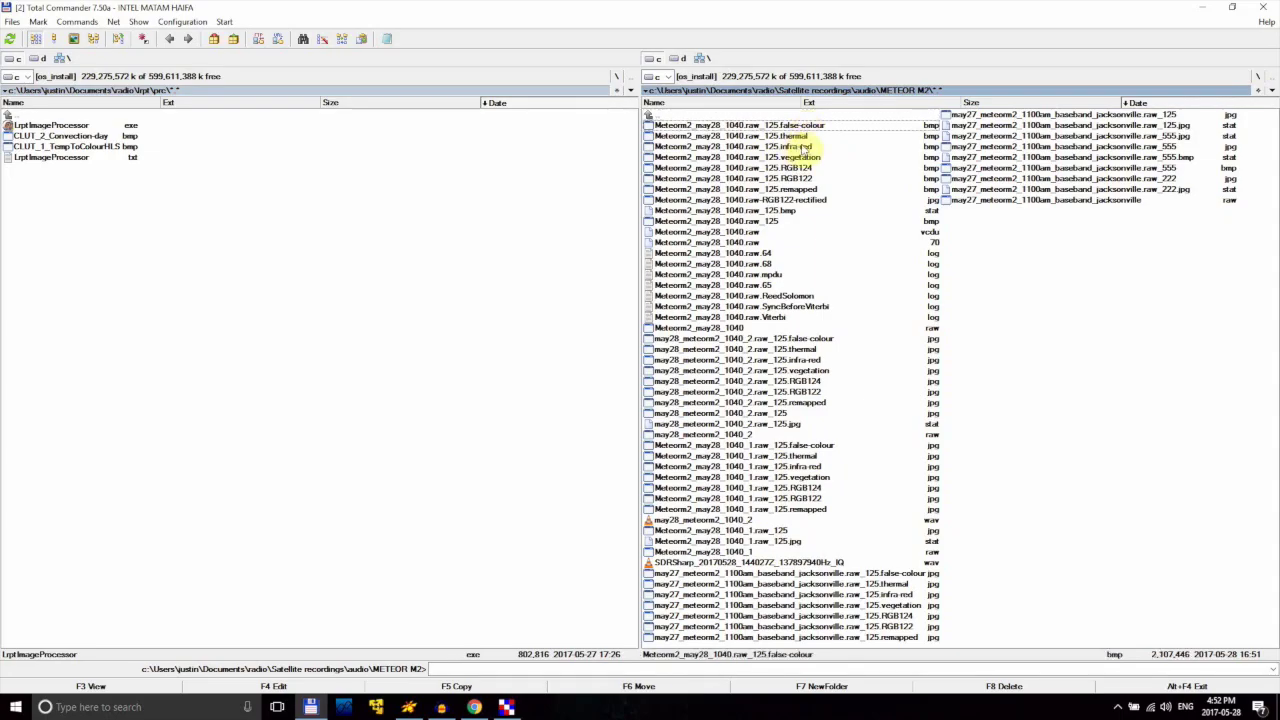